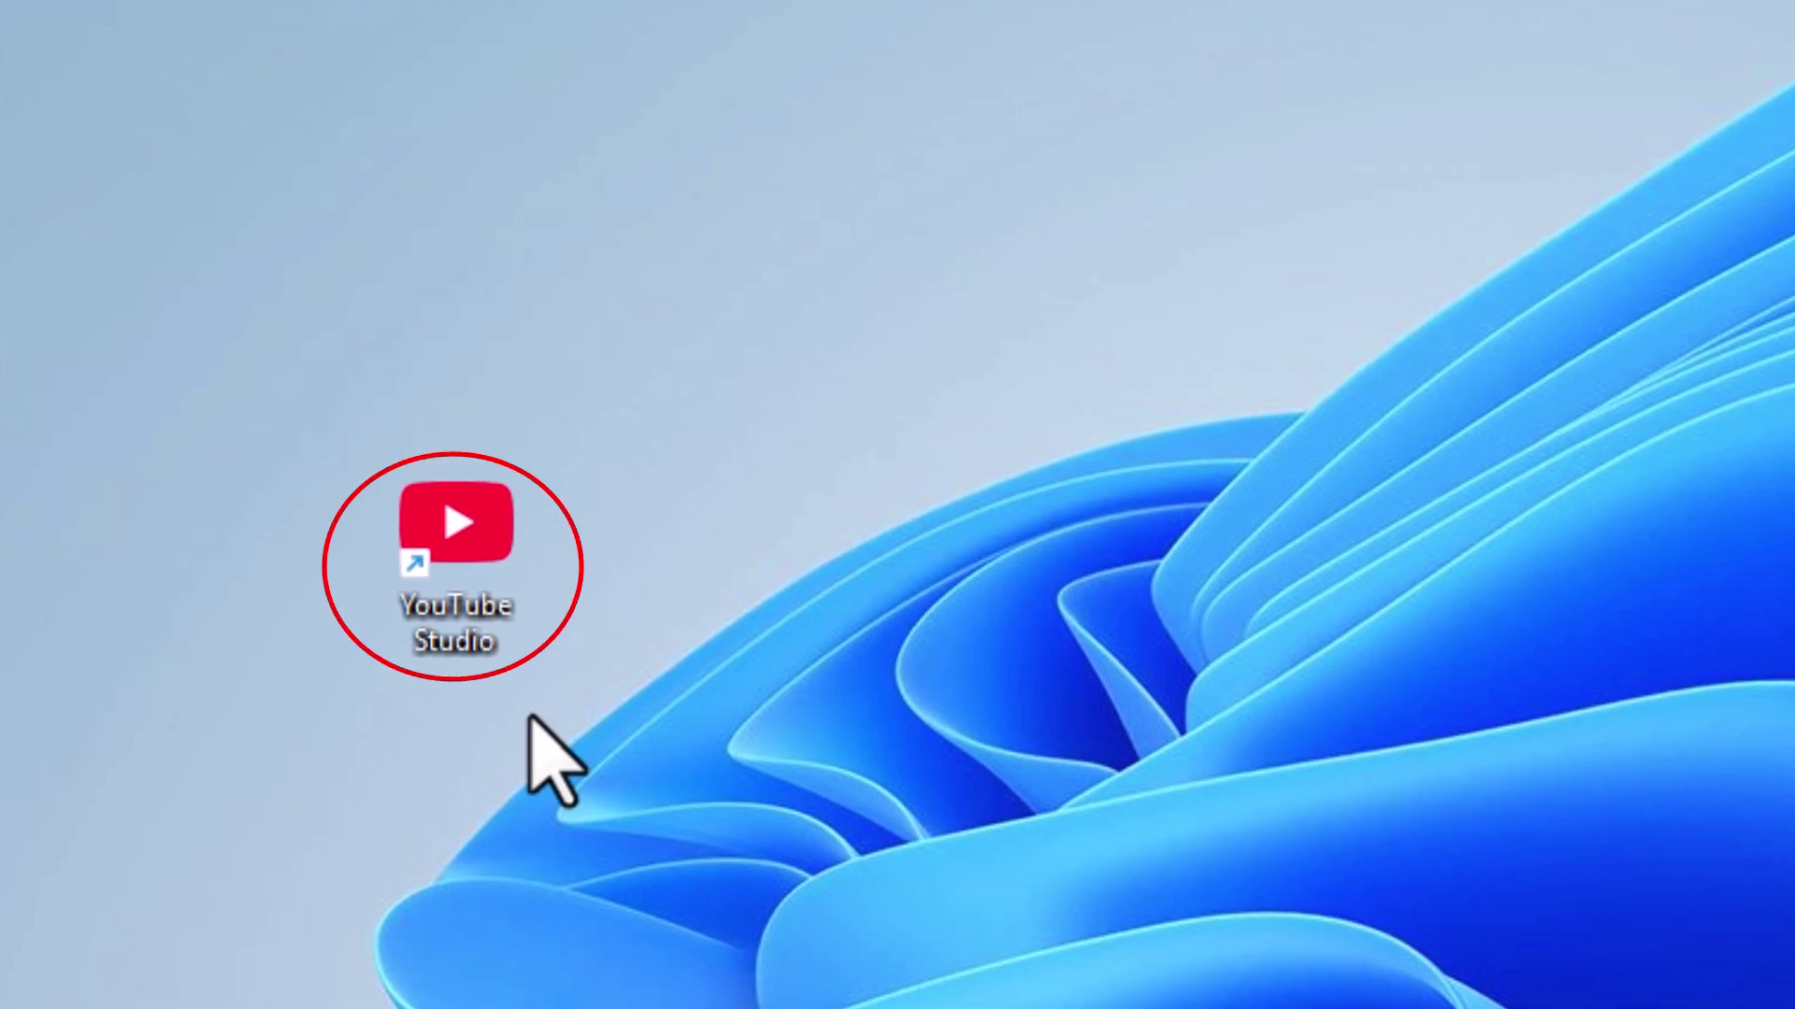
# - Launch YouTube Studio from its desktop shortcut, browse the account and Create menus, then close it
pyautogui.doubleClick(467, 598)
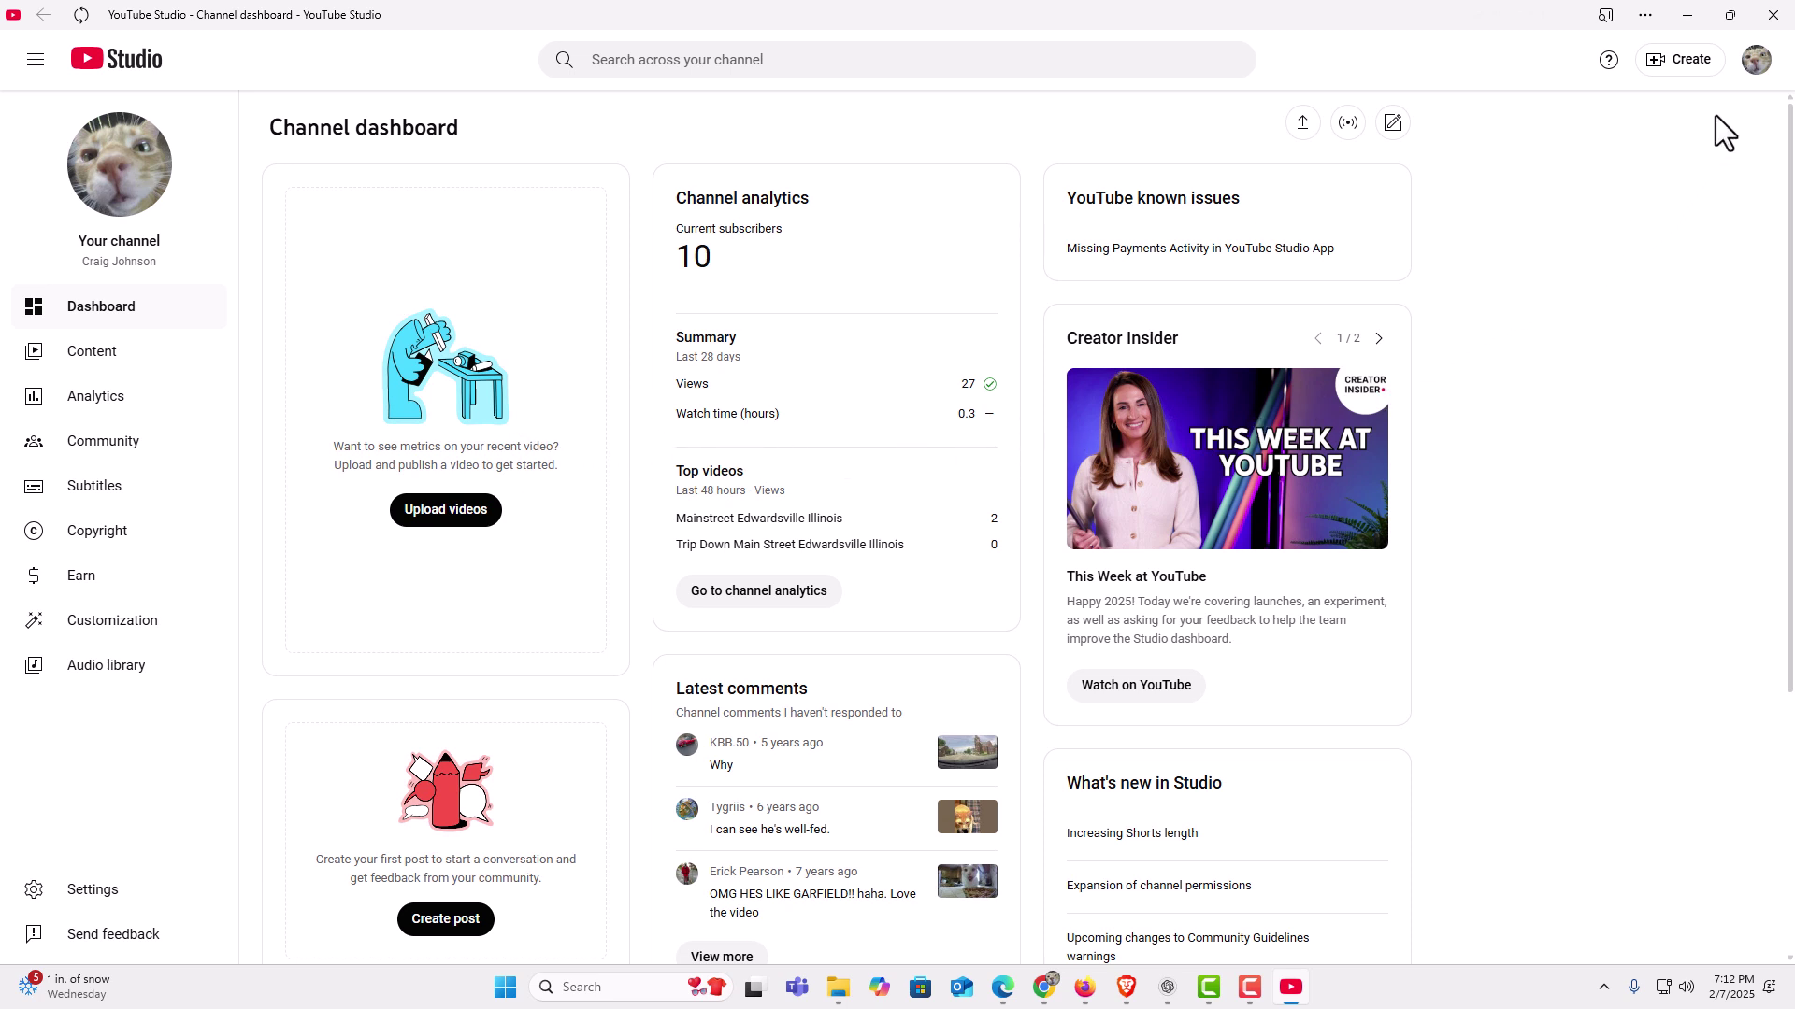
pyautogui.click(1756, 59)
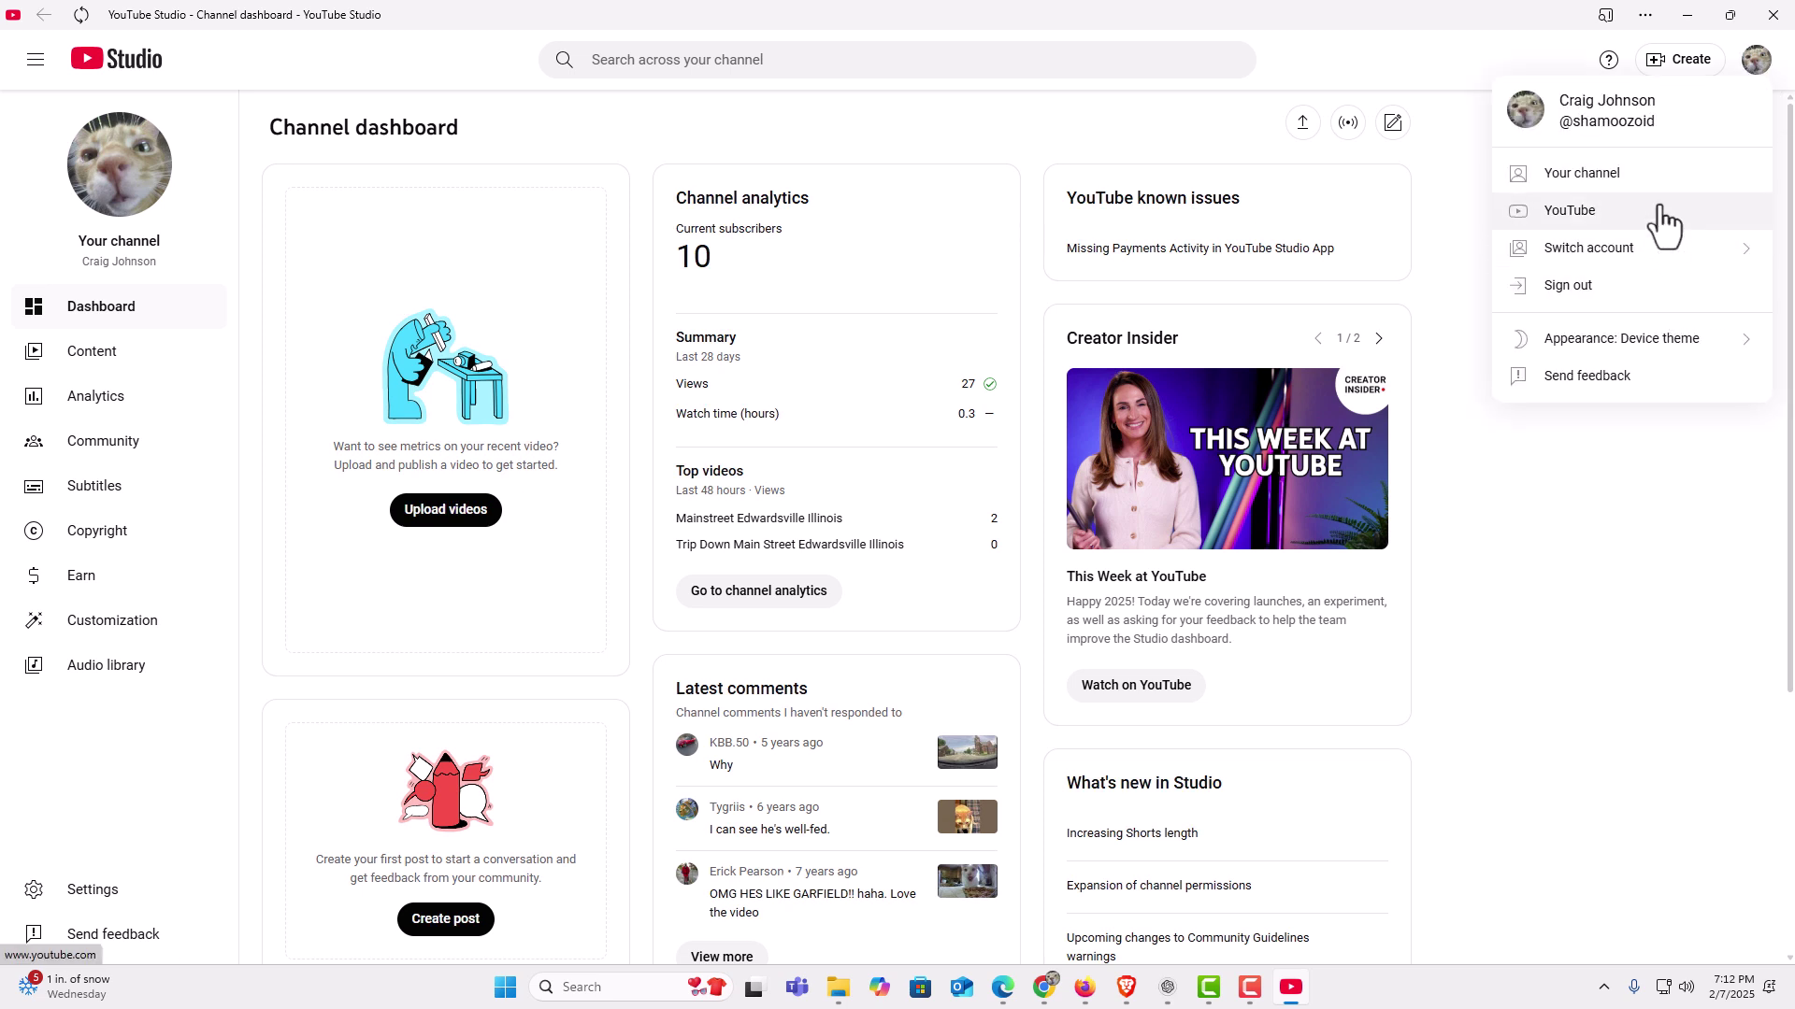
pyautogui.click(1708, 61)
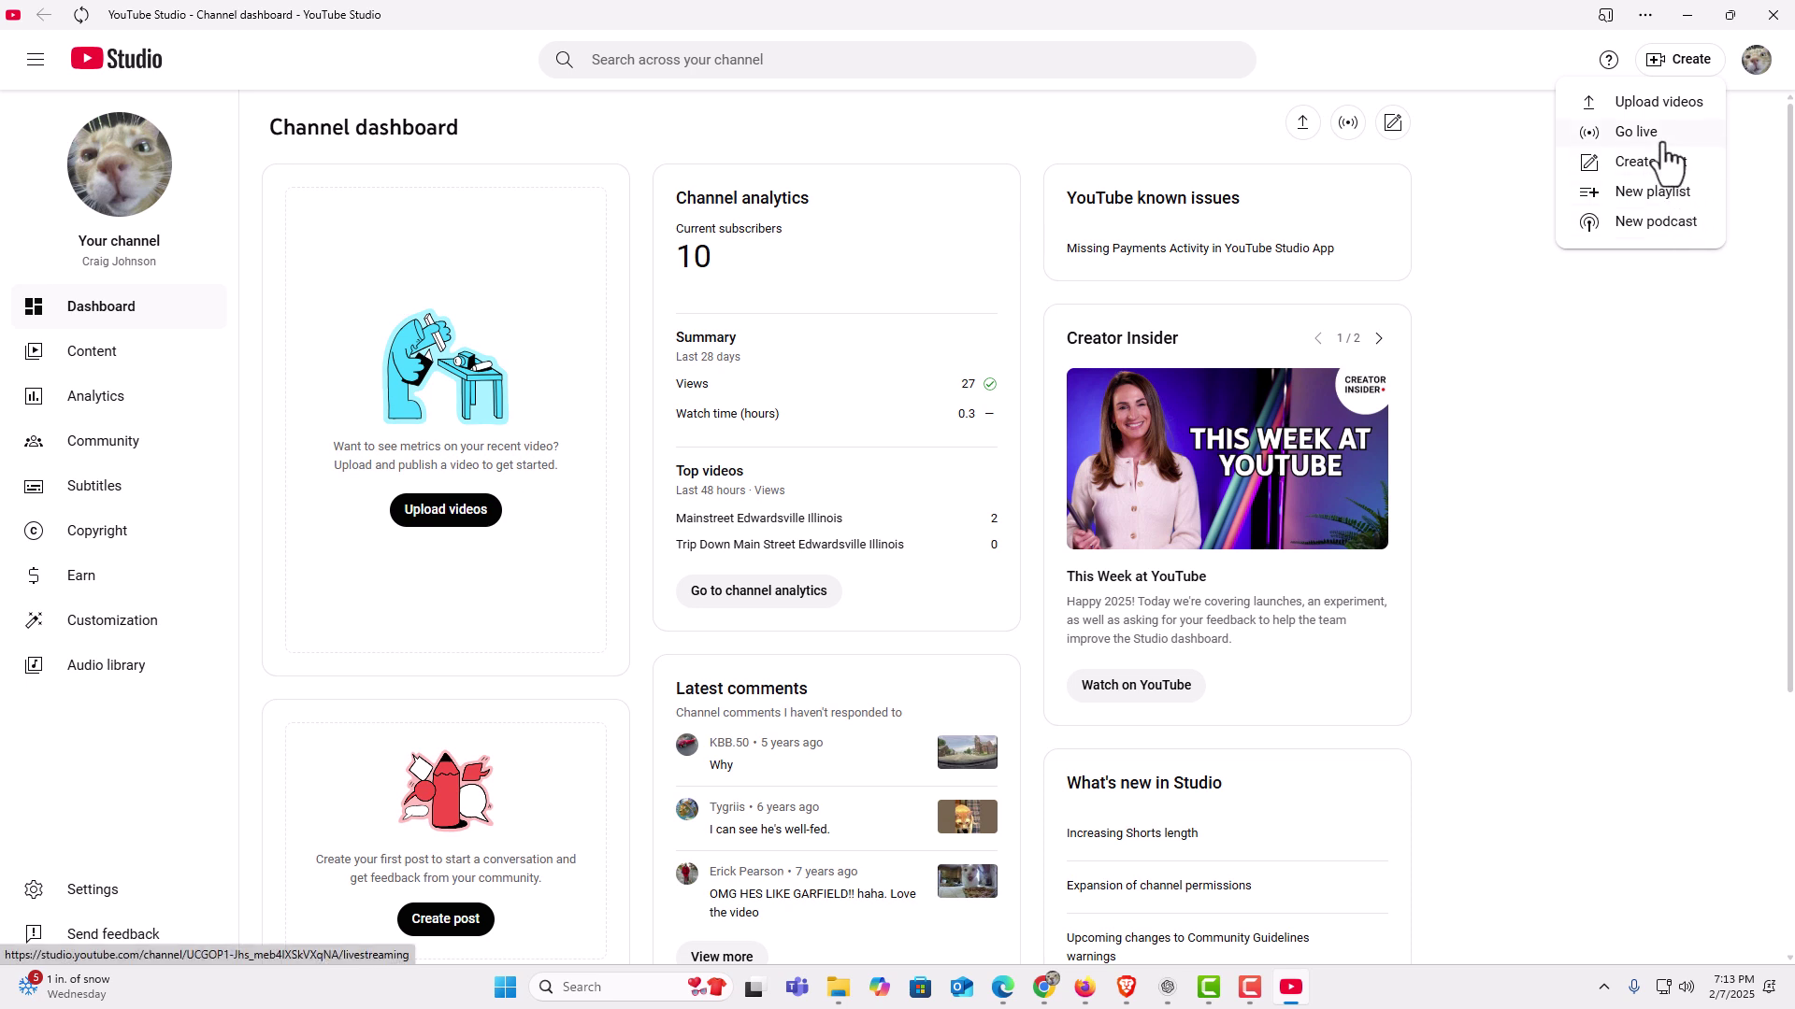
pyautogui.click(1217, 120)
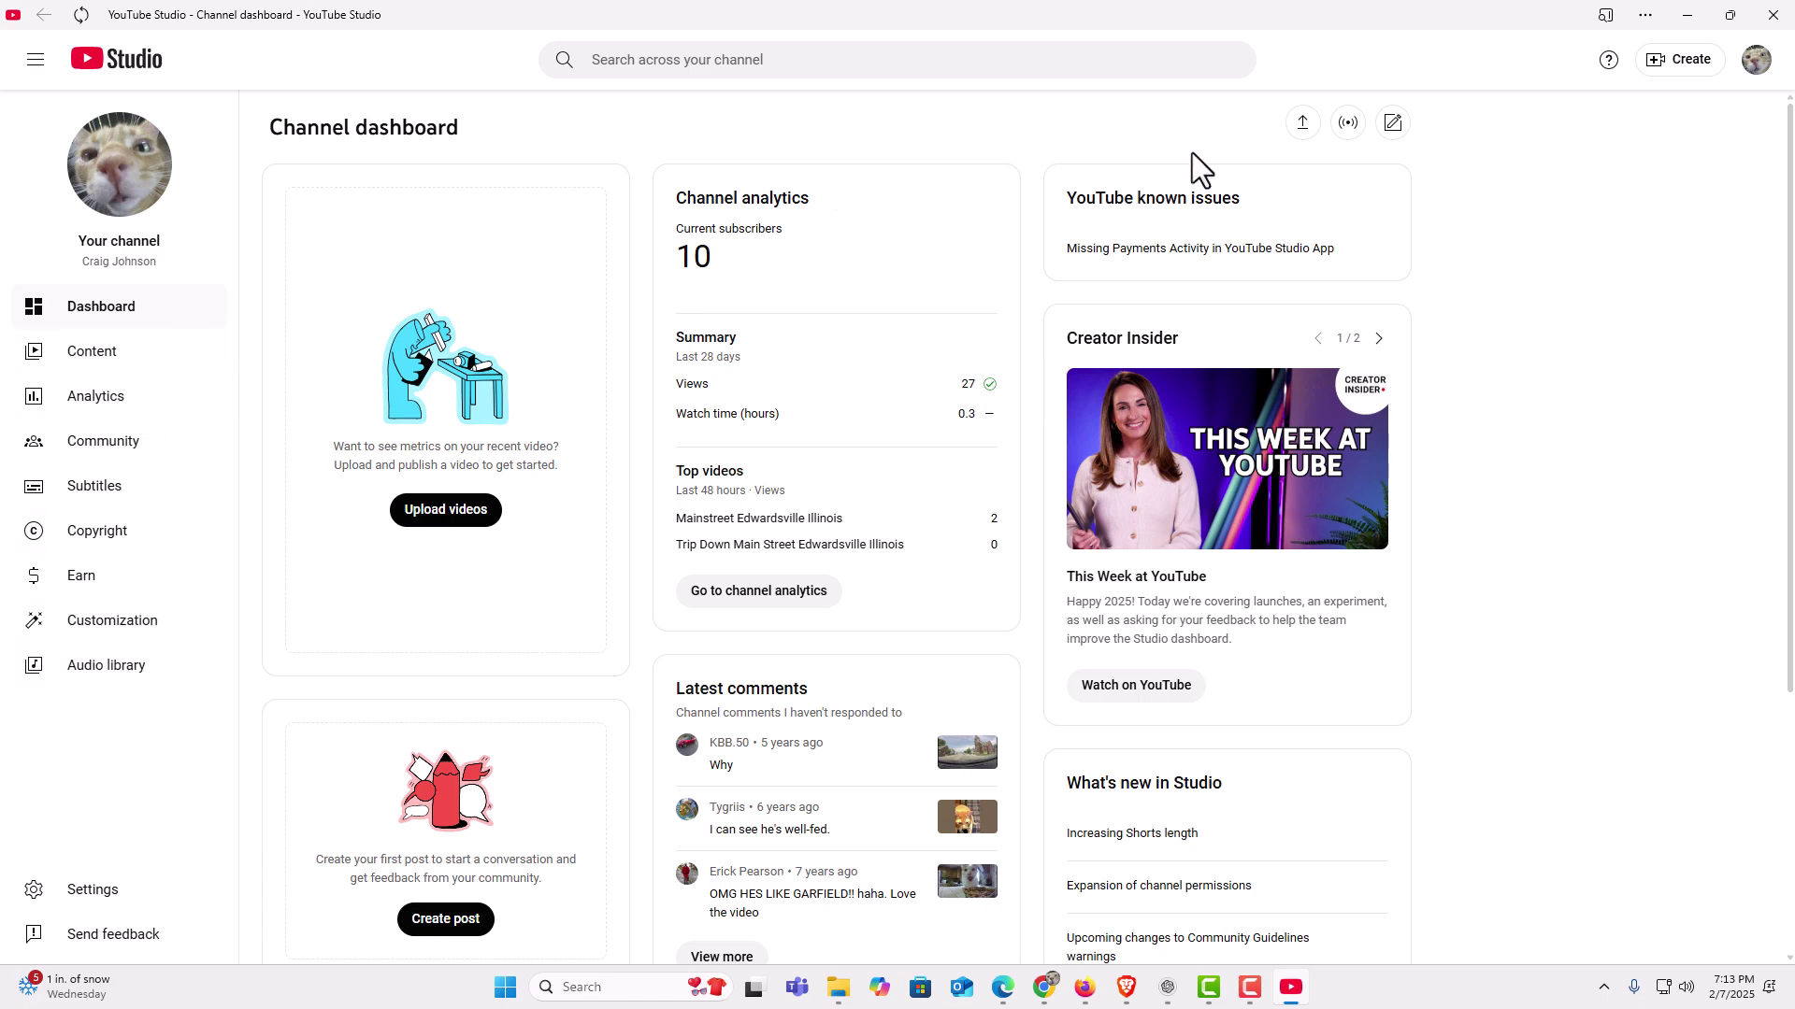
pyautogui.click(1774, 14)
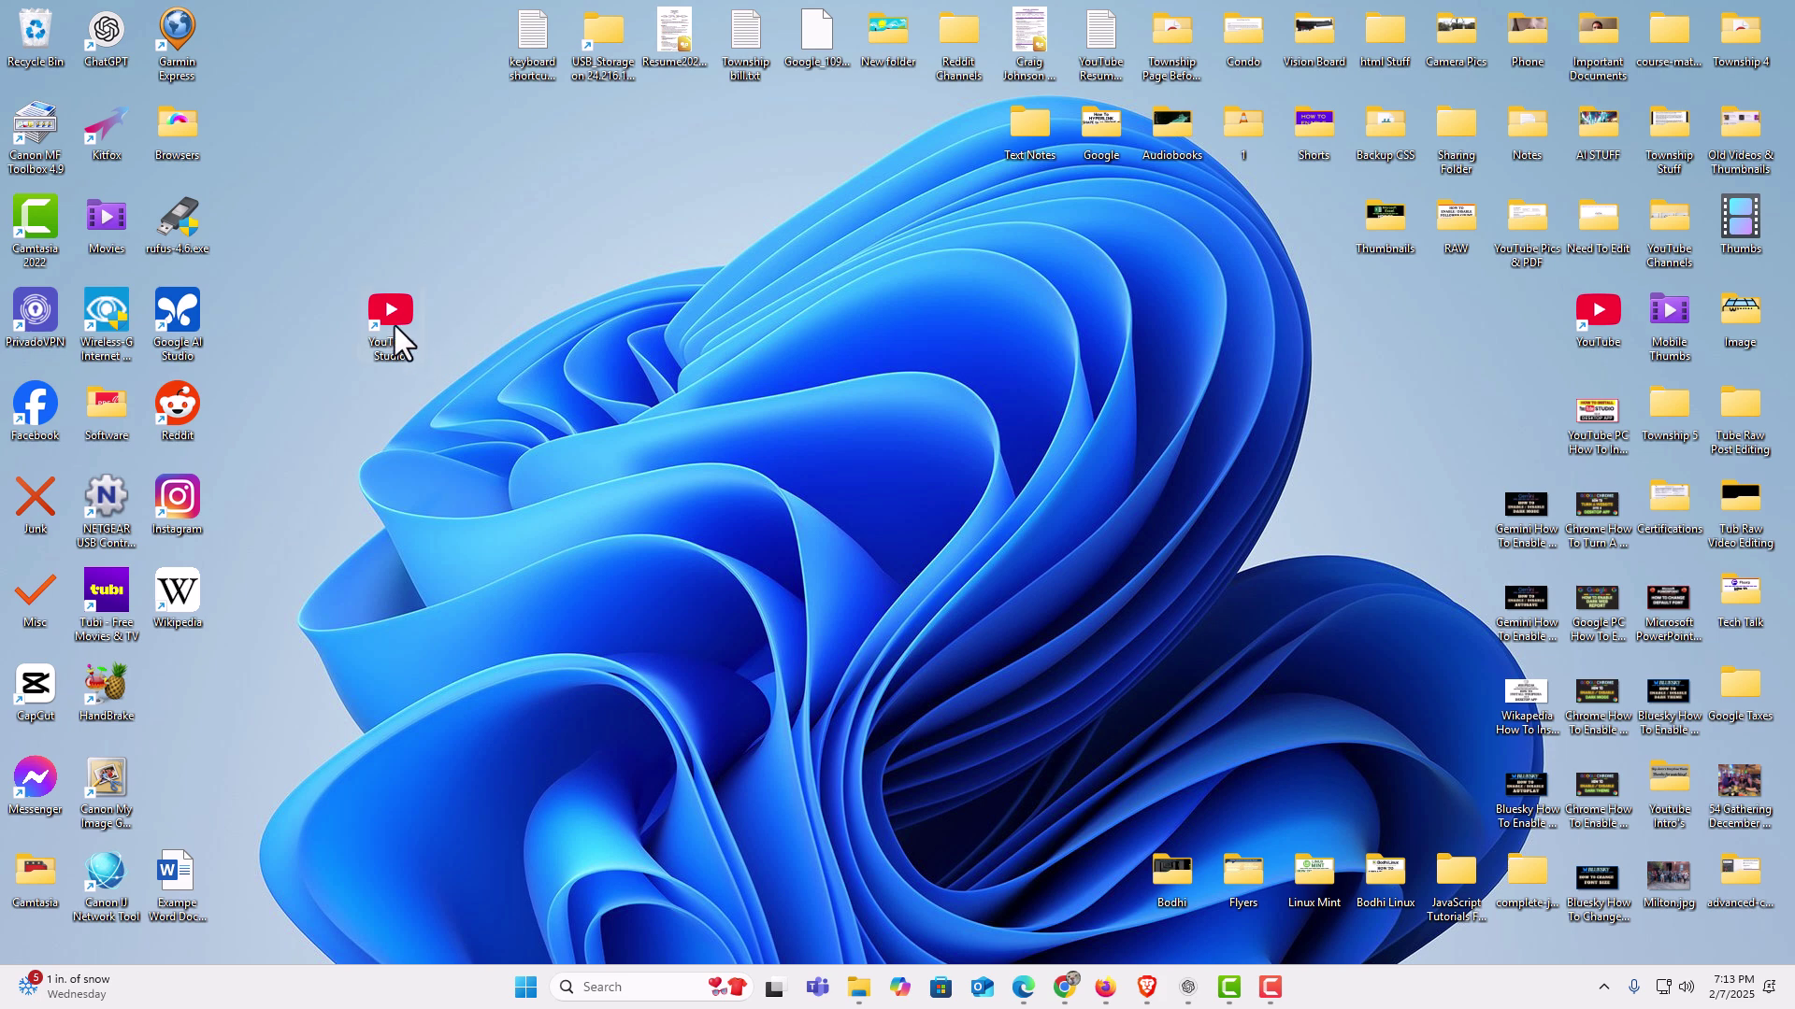
# - Delete the YouTube Studio shortcut from the desktop through its context menu
pyautogui.rightClick(394, 325)
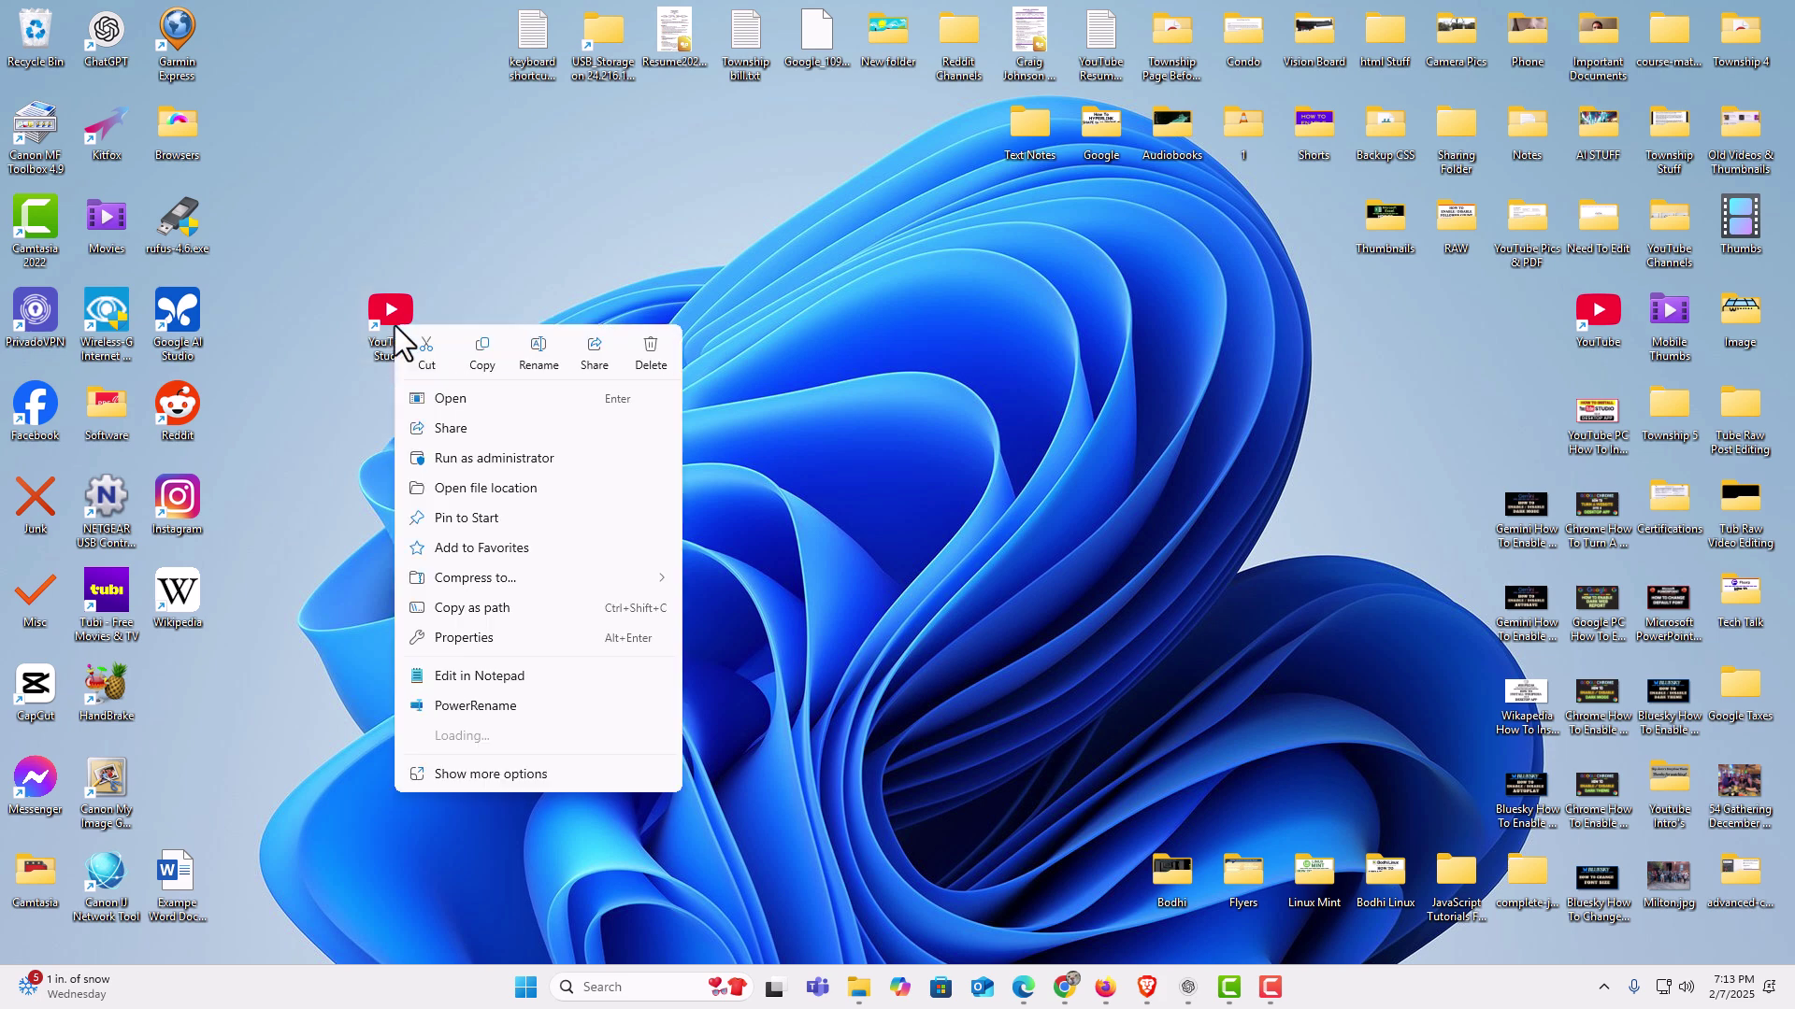
pyautogui.click(654, 359)
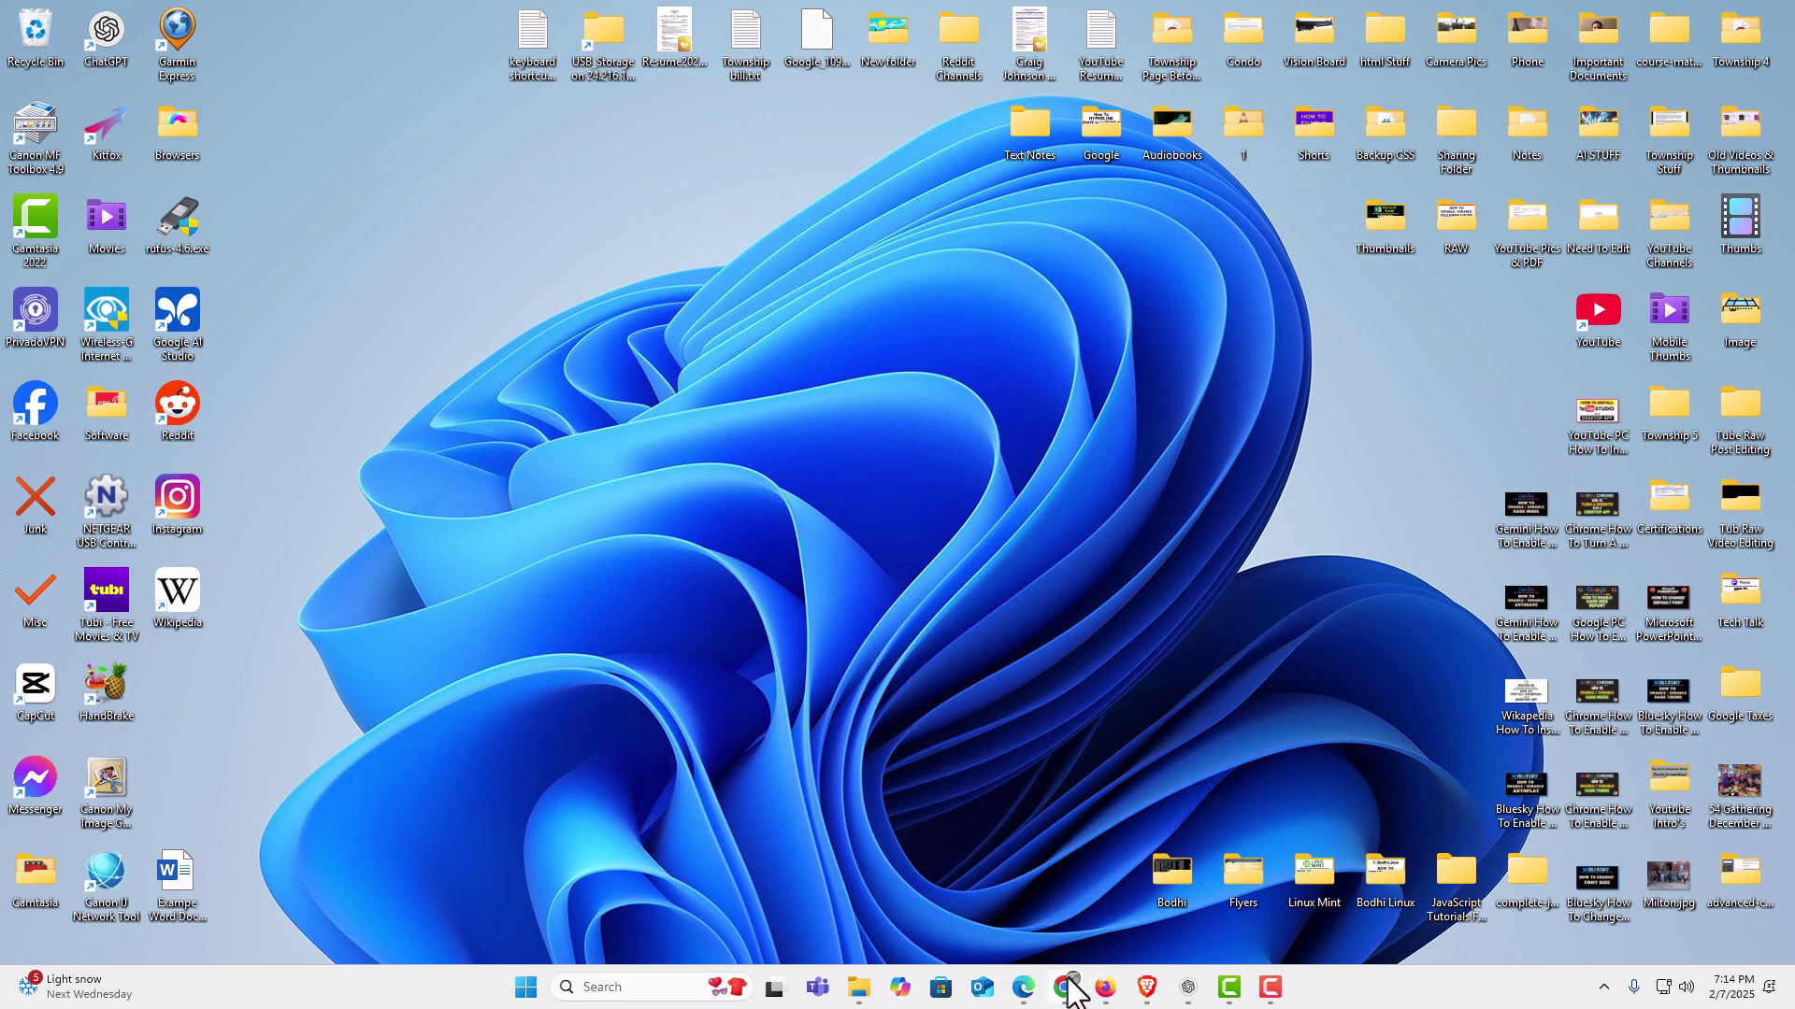
# - Bring the YouTube Chrome window forward and open YouTube Studio from the account menu
pyautogui.moveTo(1075, 959)
pyautogui.click(1097, 929)
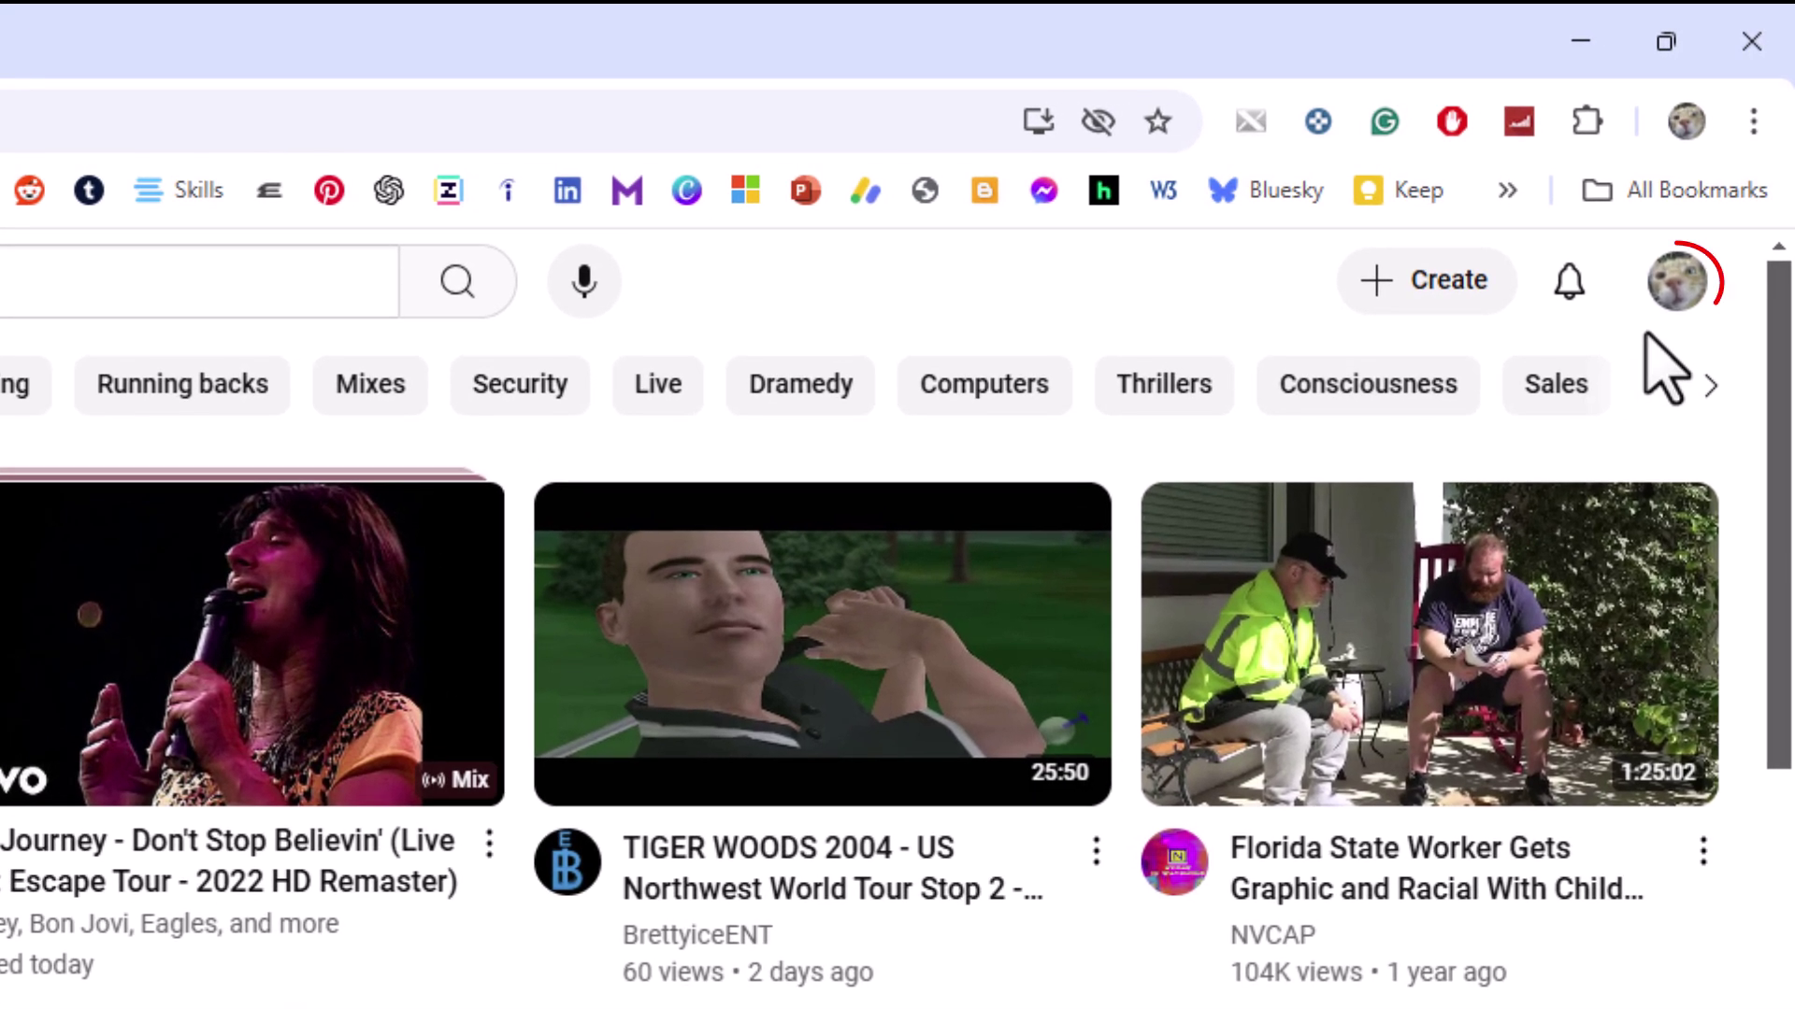
pyautogui.click(1673, 298)
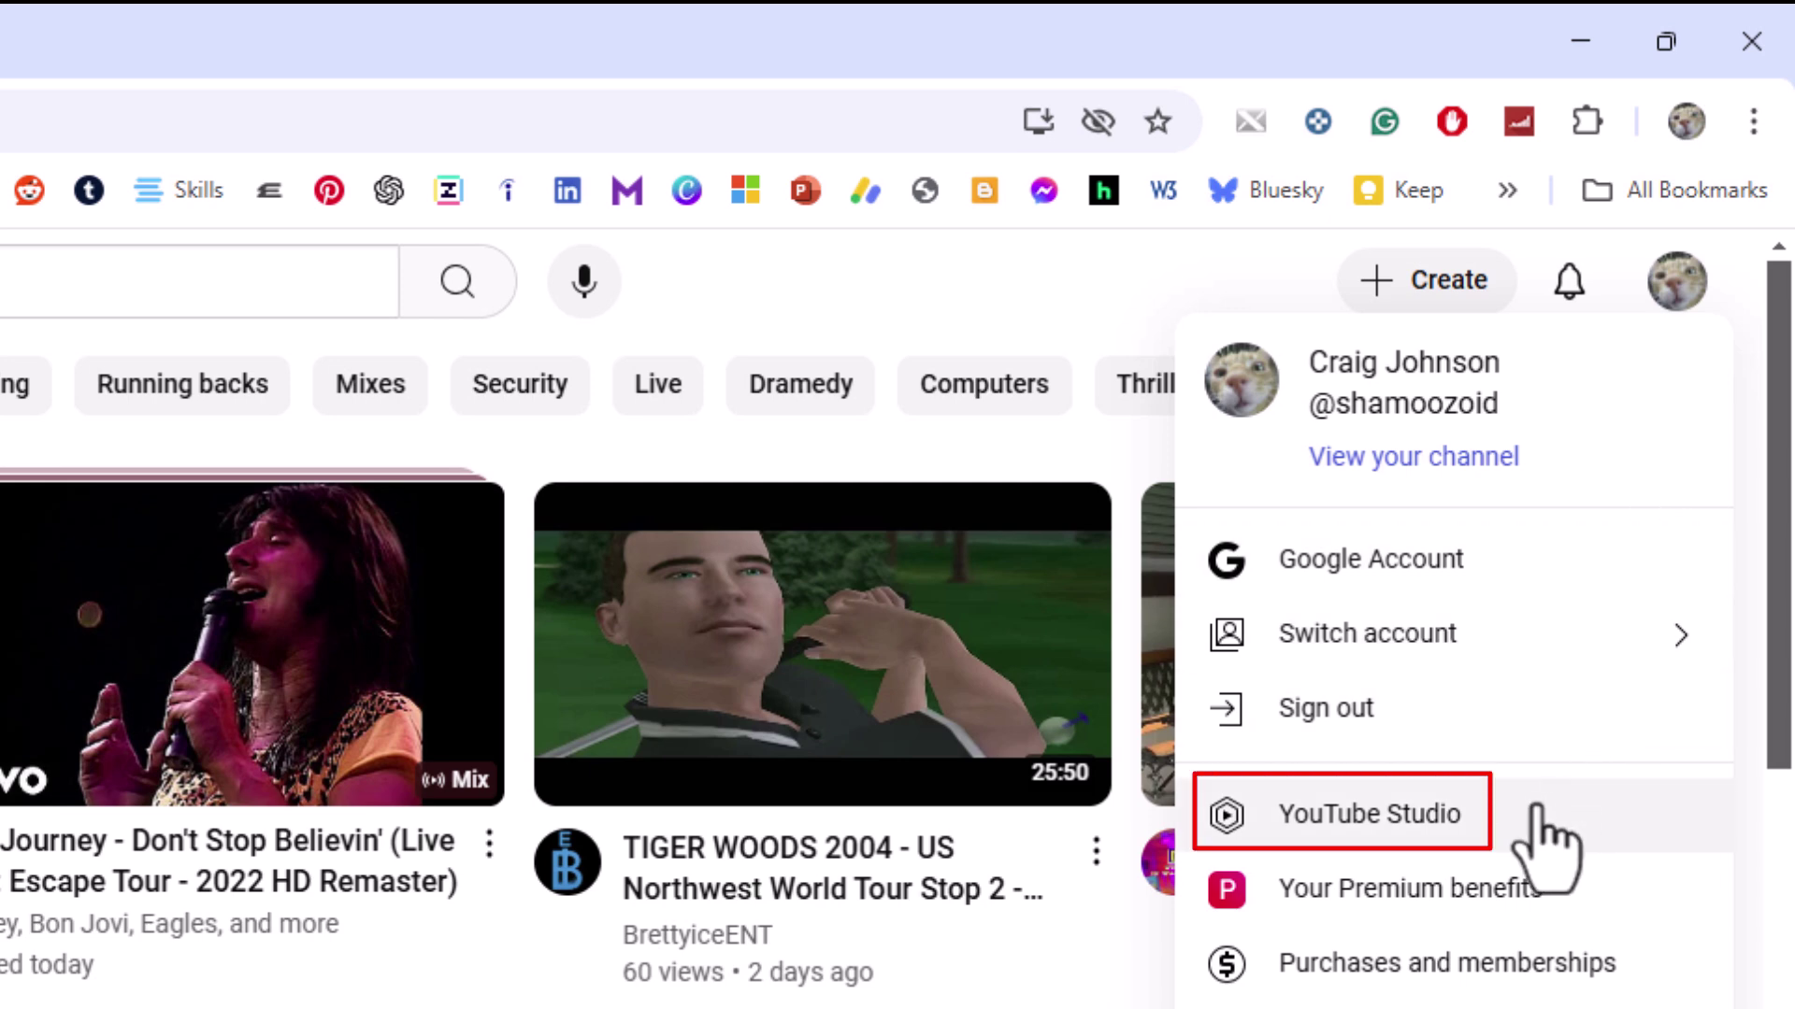
pyautogui.click(1538, 808)
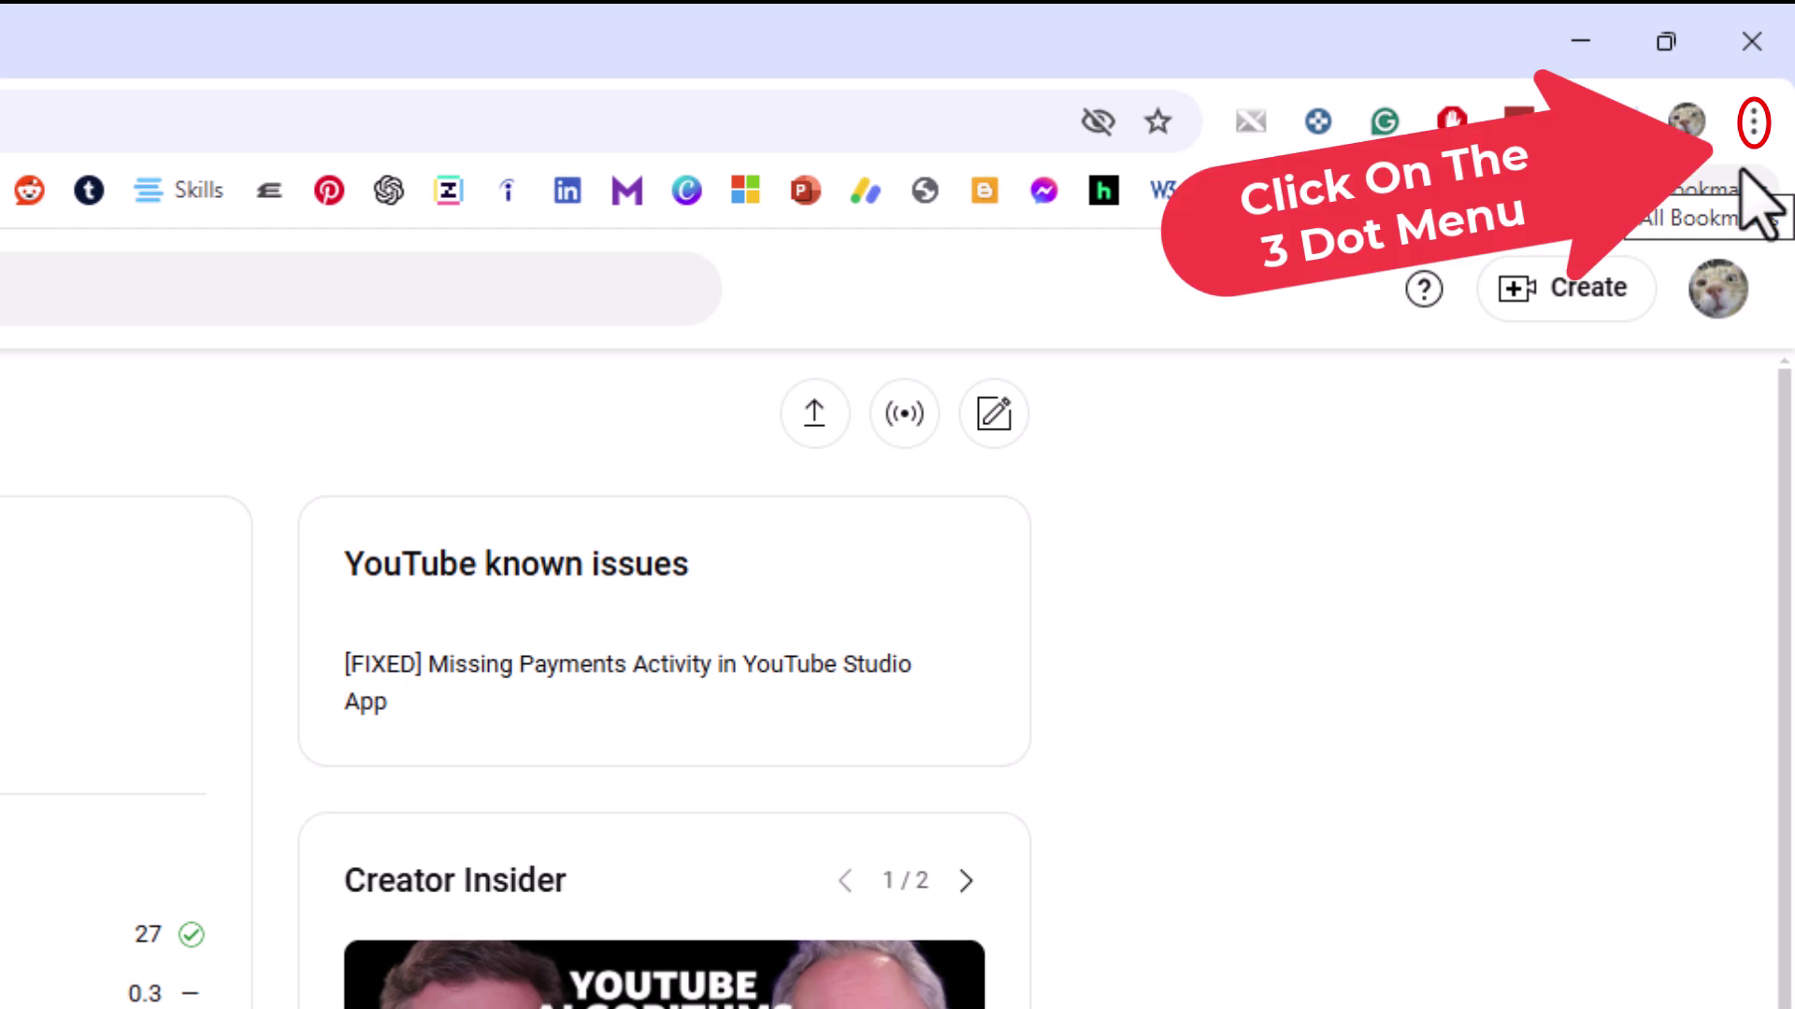
pyautogui.click(1753, 120)
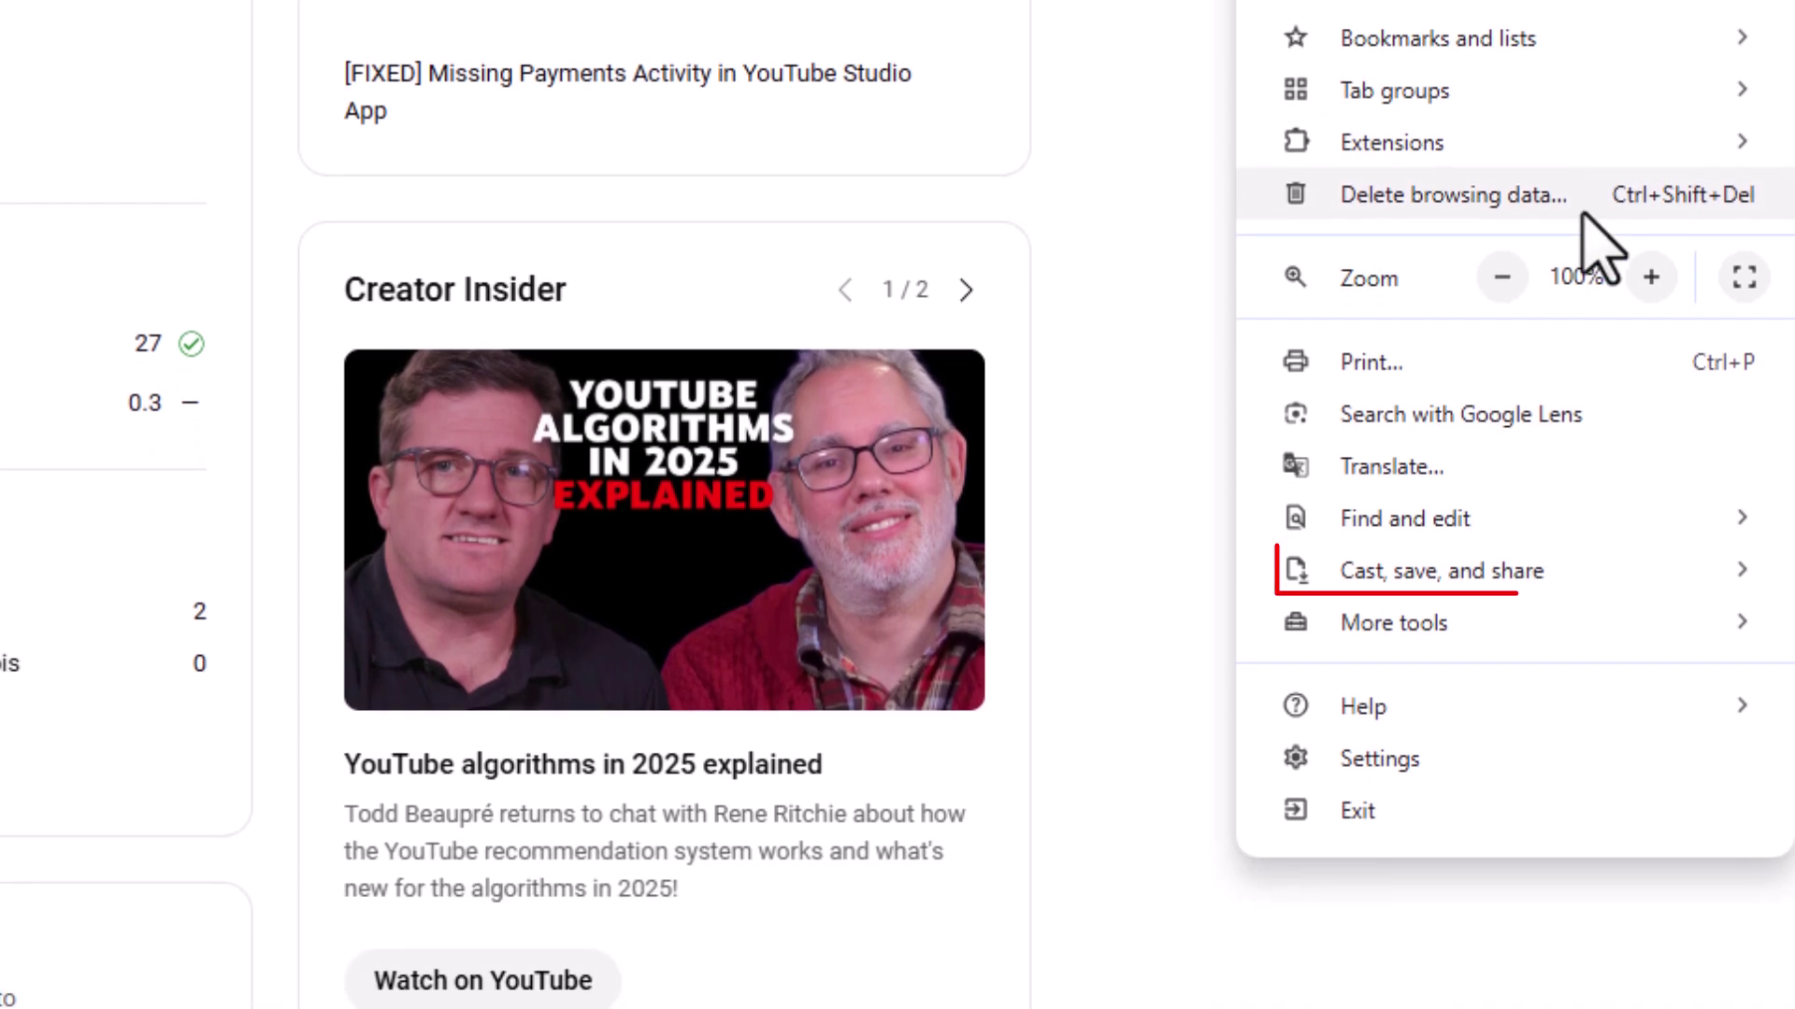
pyautogui.click(1598, 572)
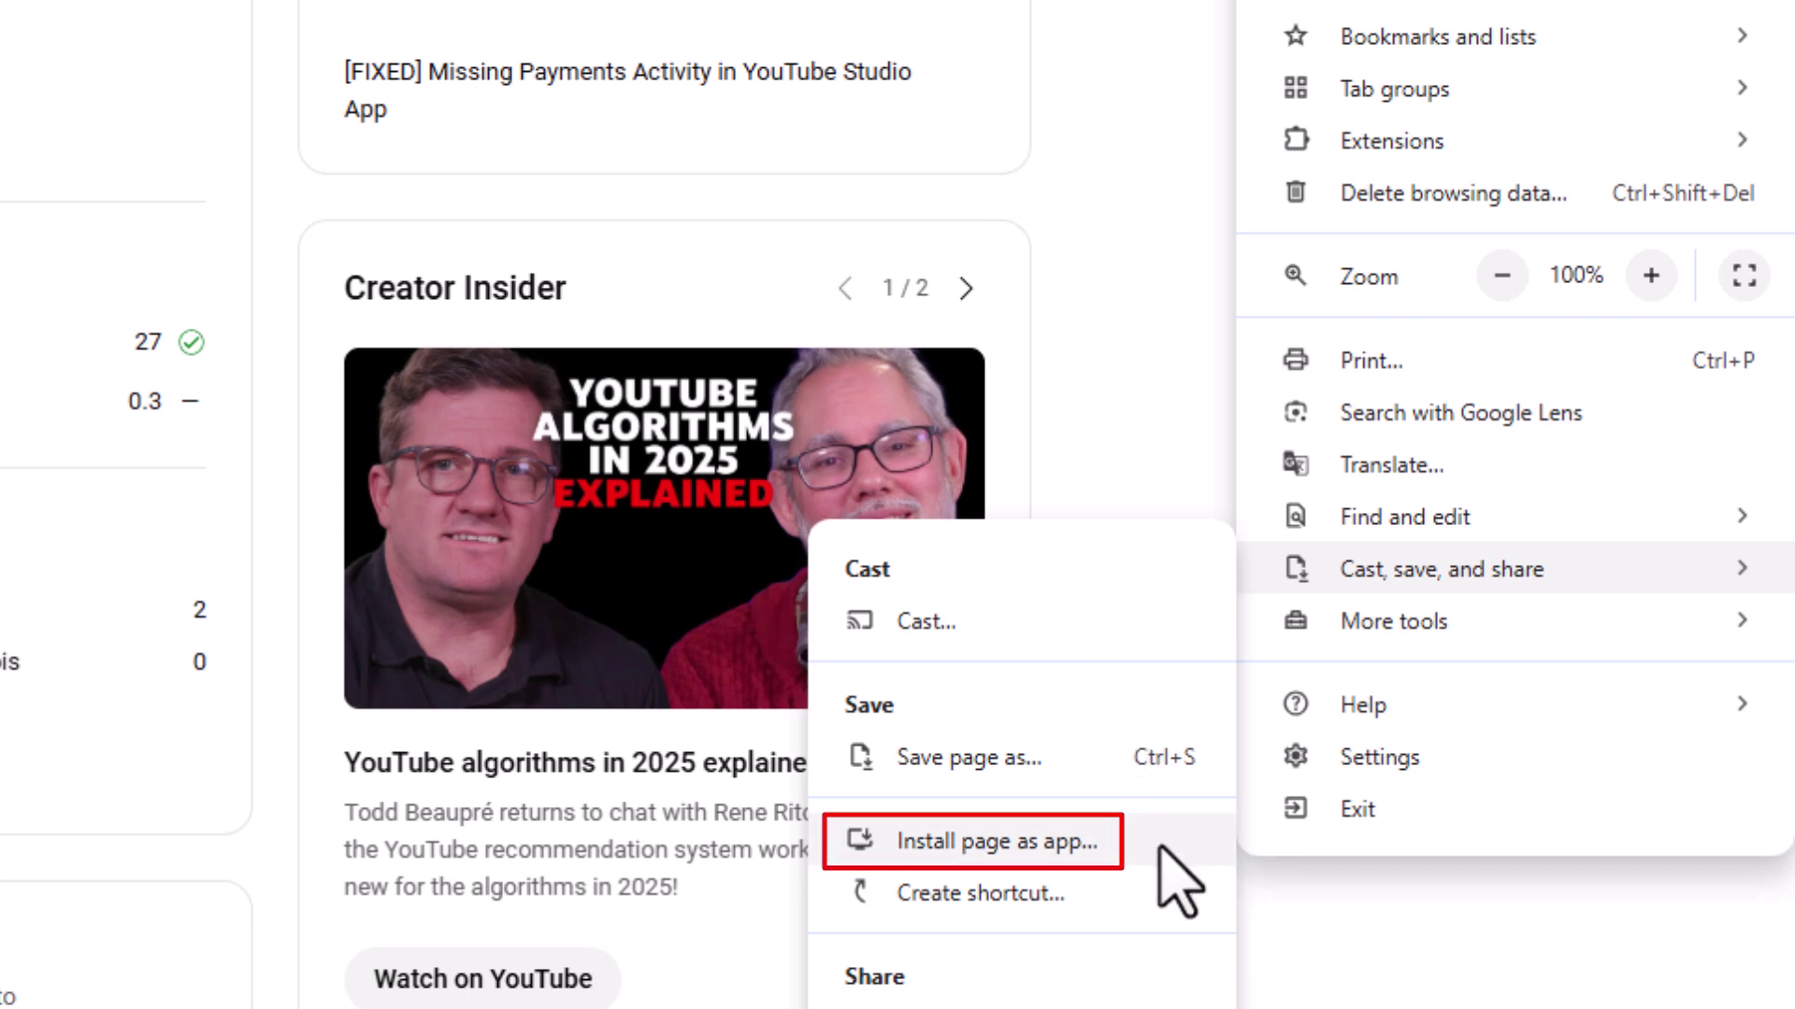
pyautogui.click(1127, 846)
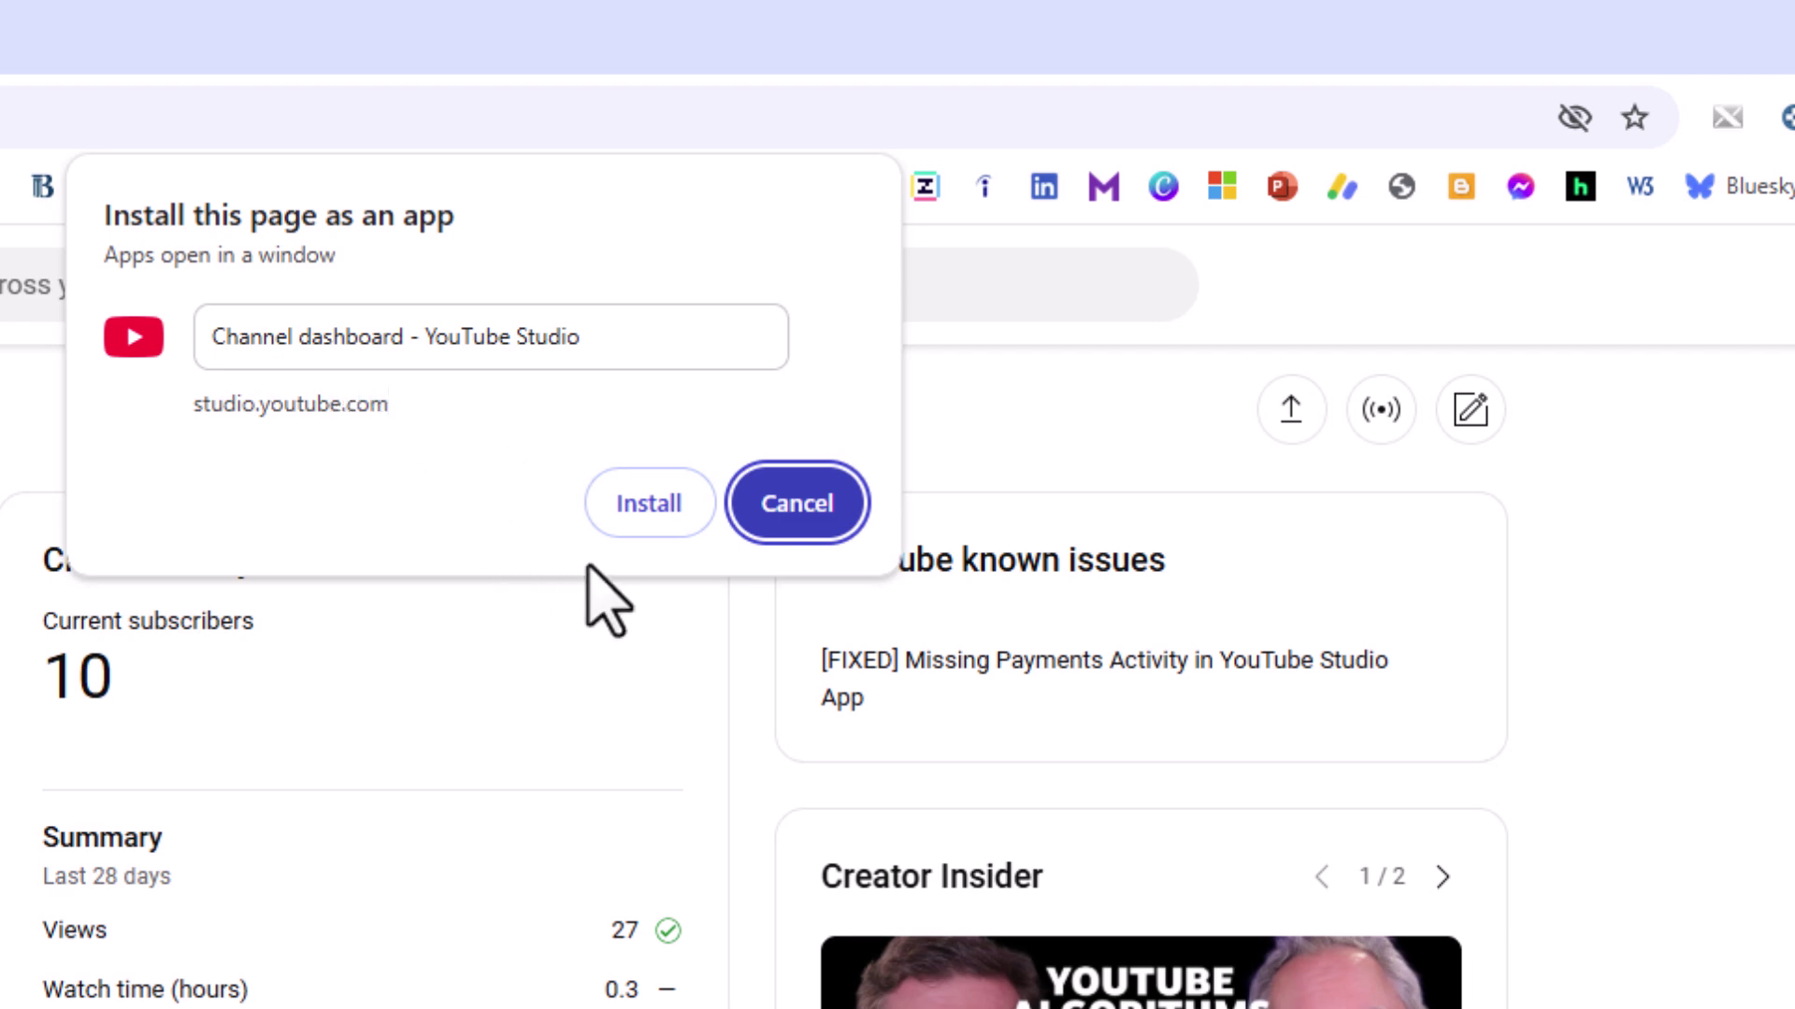
pyautogui.click(819, 509)
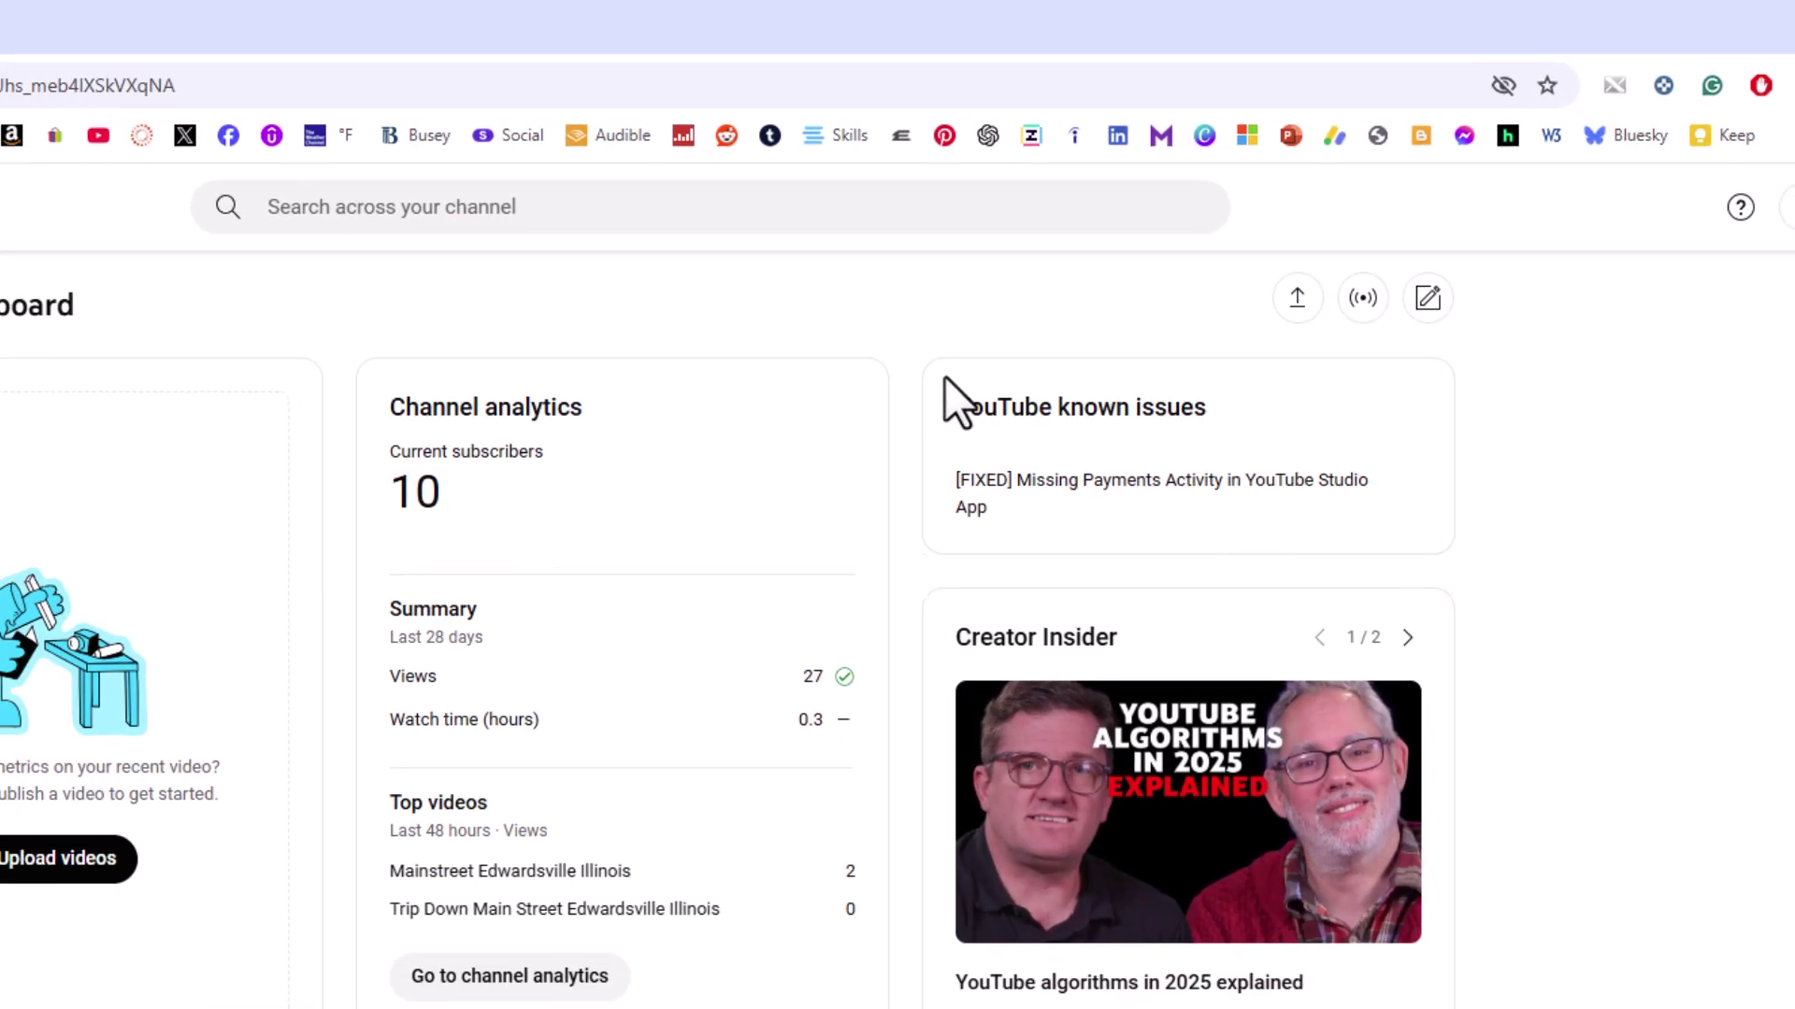
# - Bring the Edge YouTube window forward and open YouTube Studio from the account menu
pyautogui.moveTo(1028, 989)
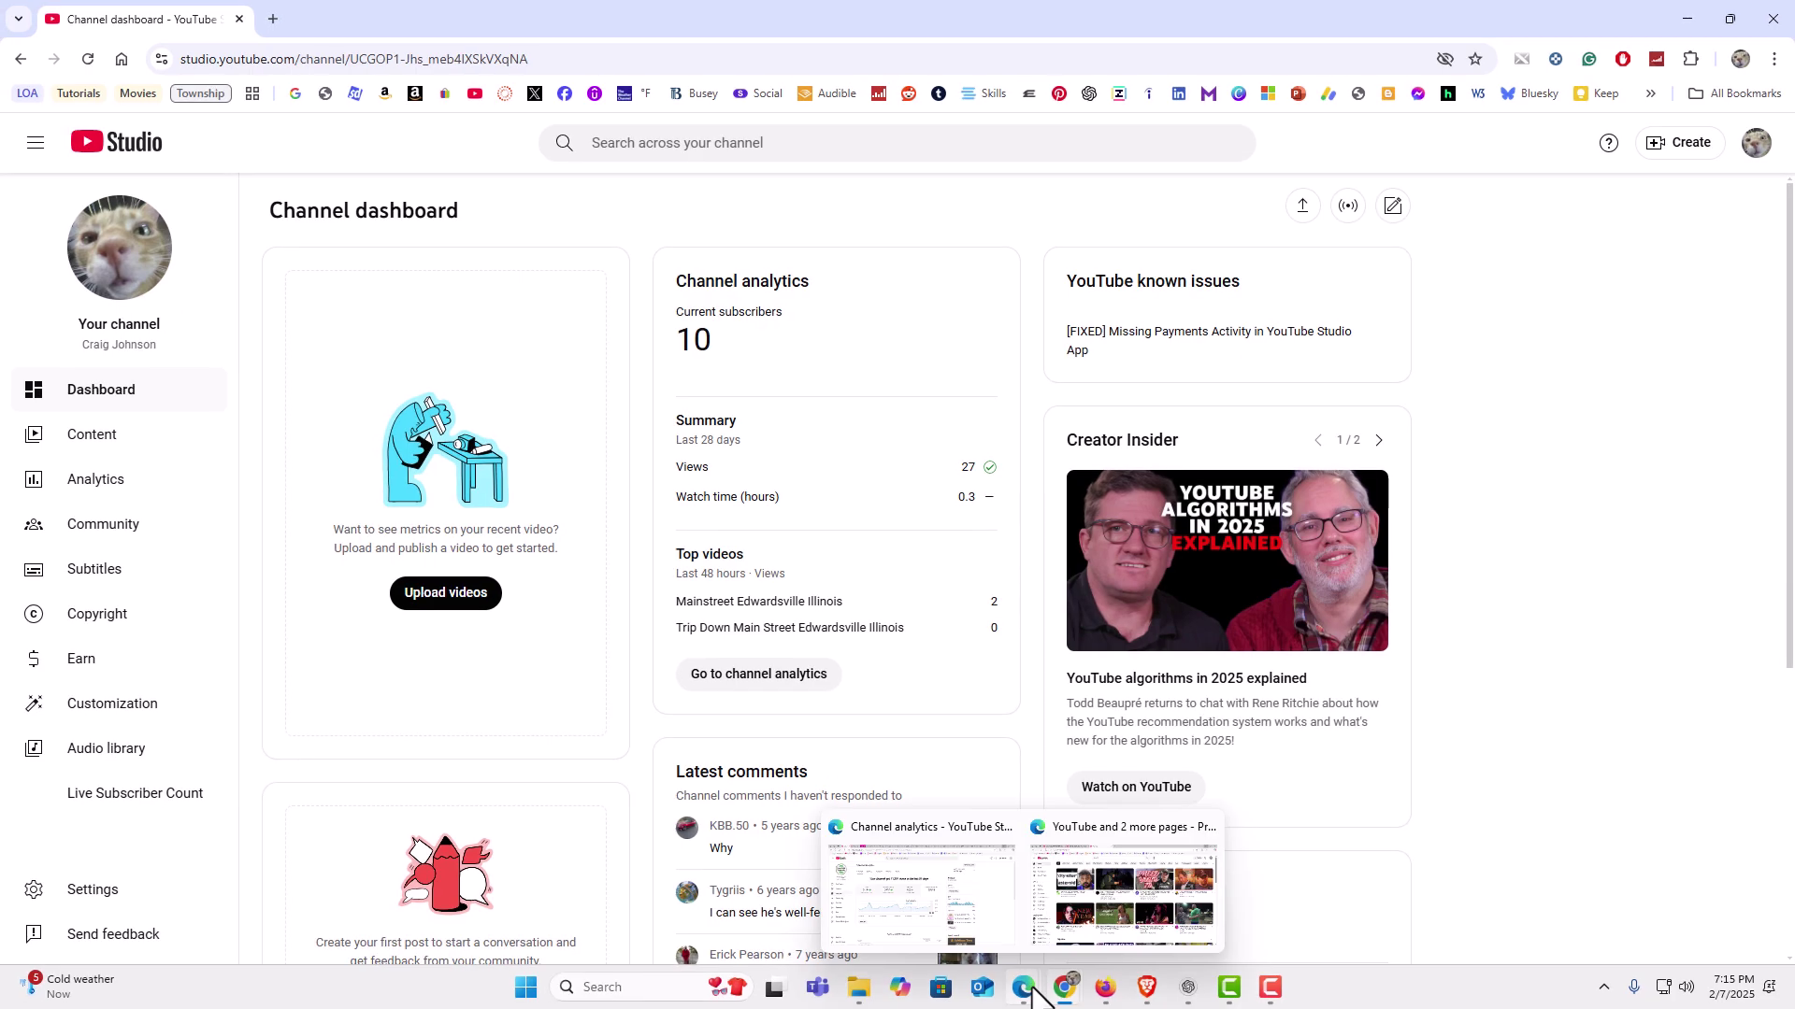
pyautogui.click(1062, 940)
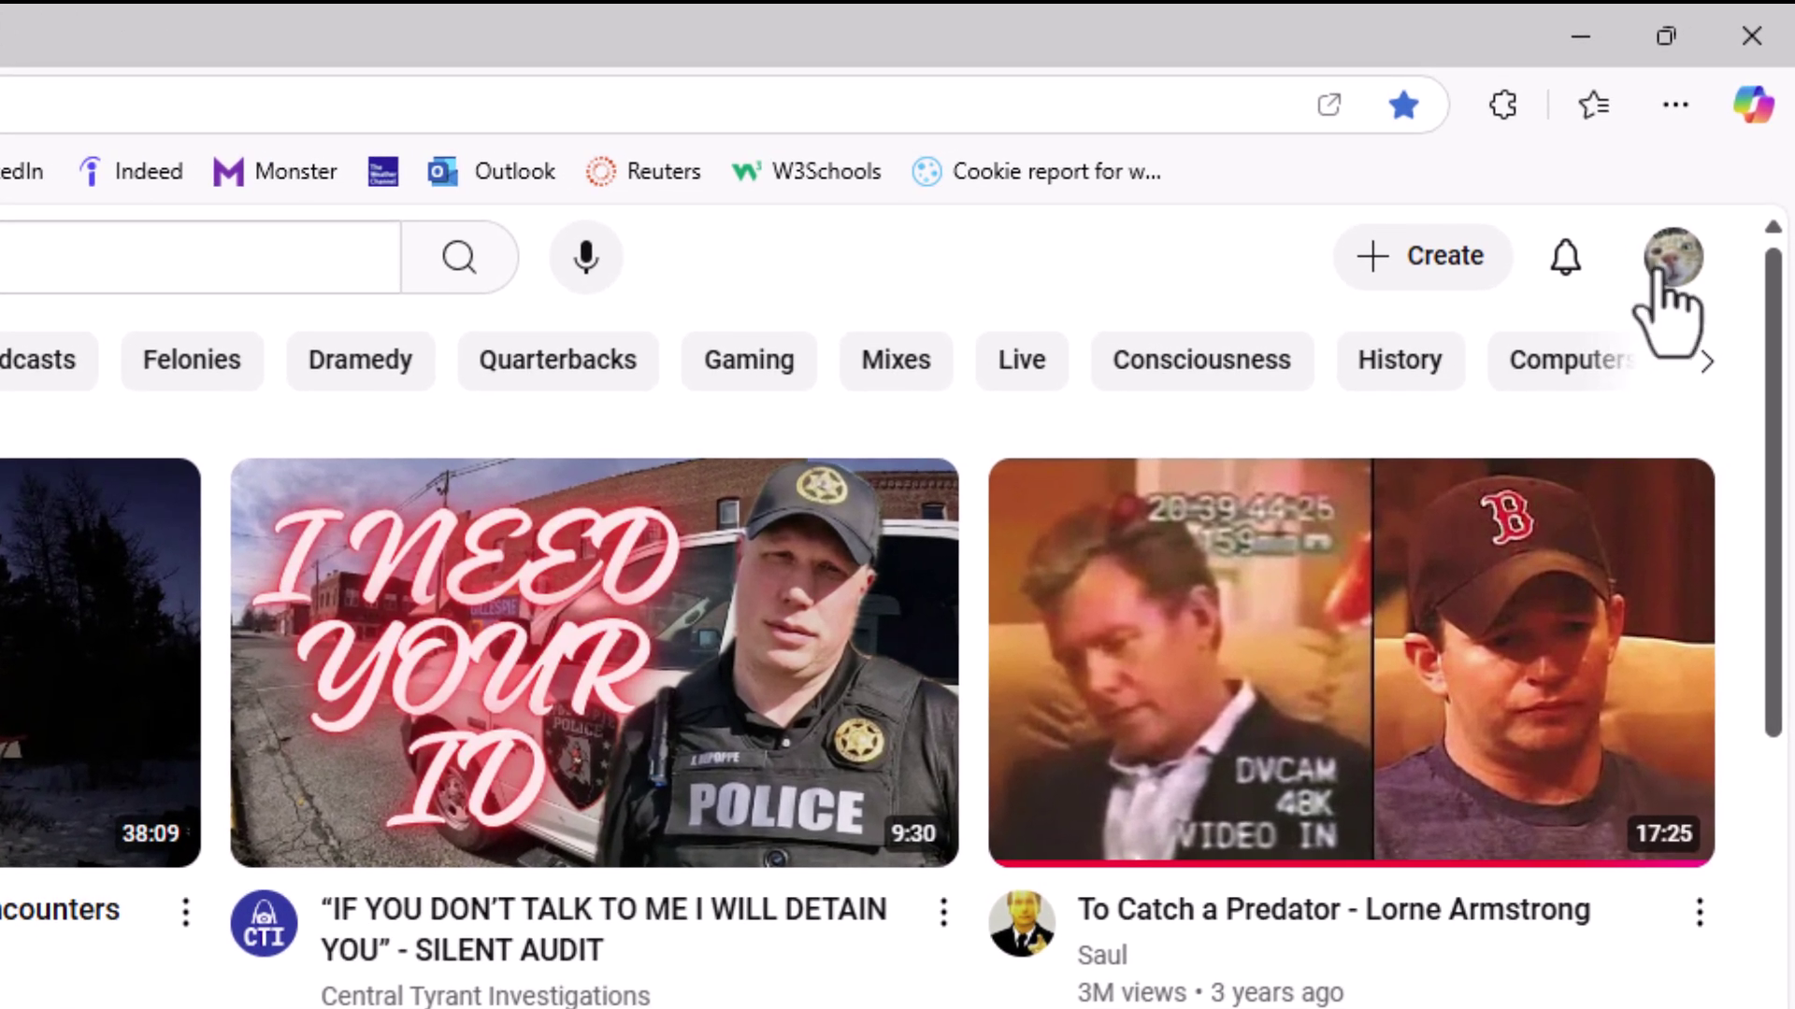
pyautogui.click(1663, 271)
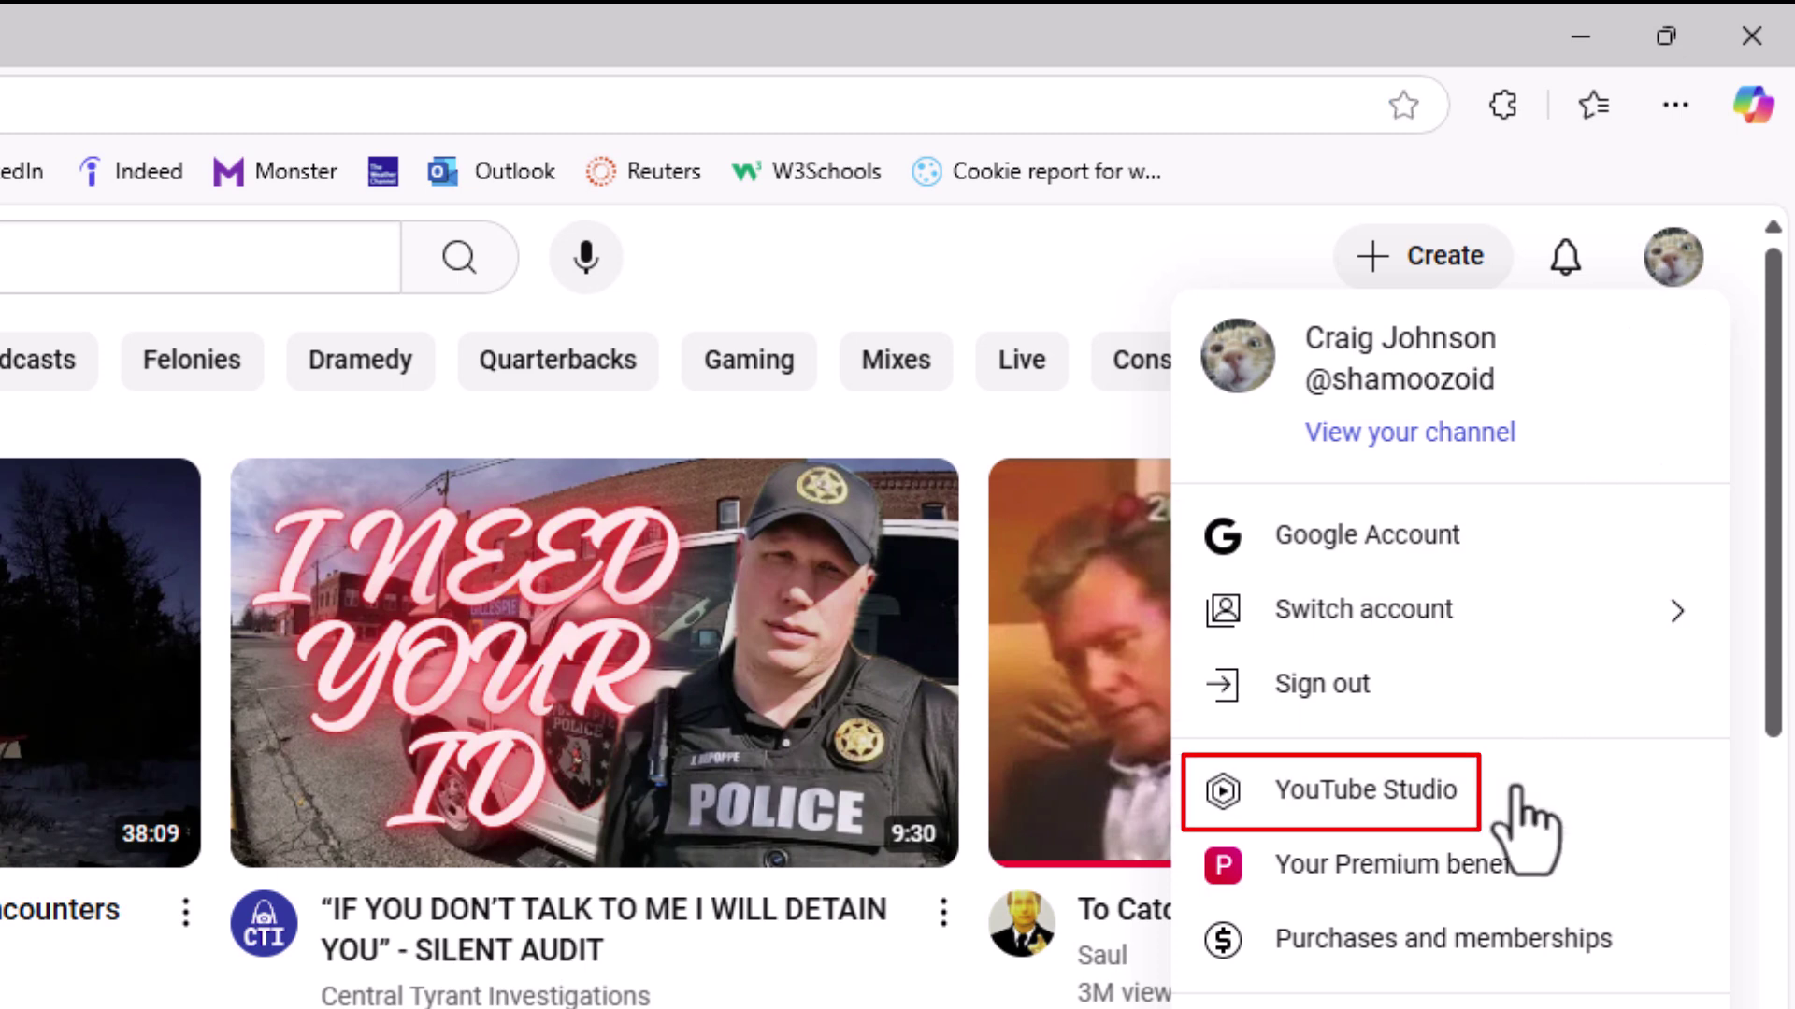
pyautogui.click(1516, 790)
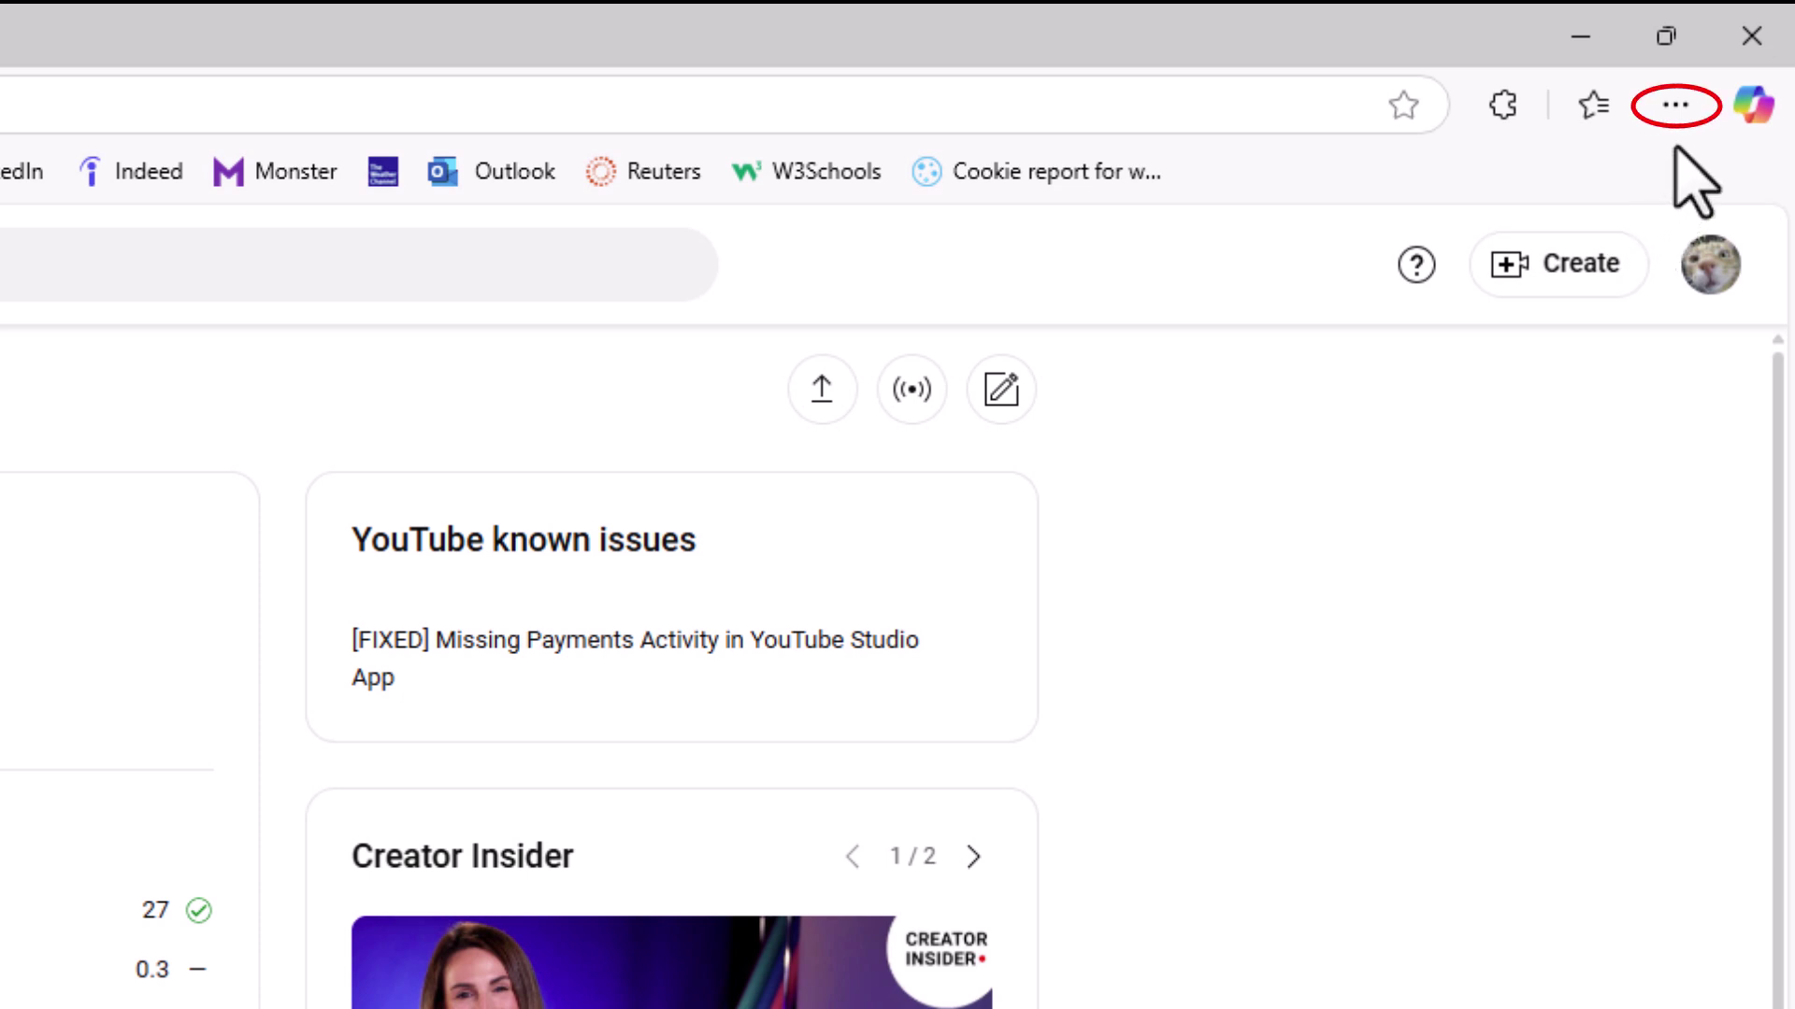
# - Install the Studio site as an Edge app, trimming its name to 'YouTube Studio'
pyautogui.click(1676, 106)
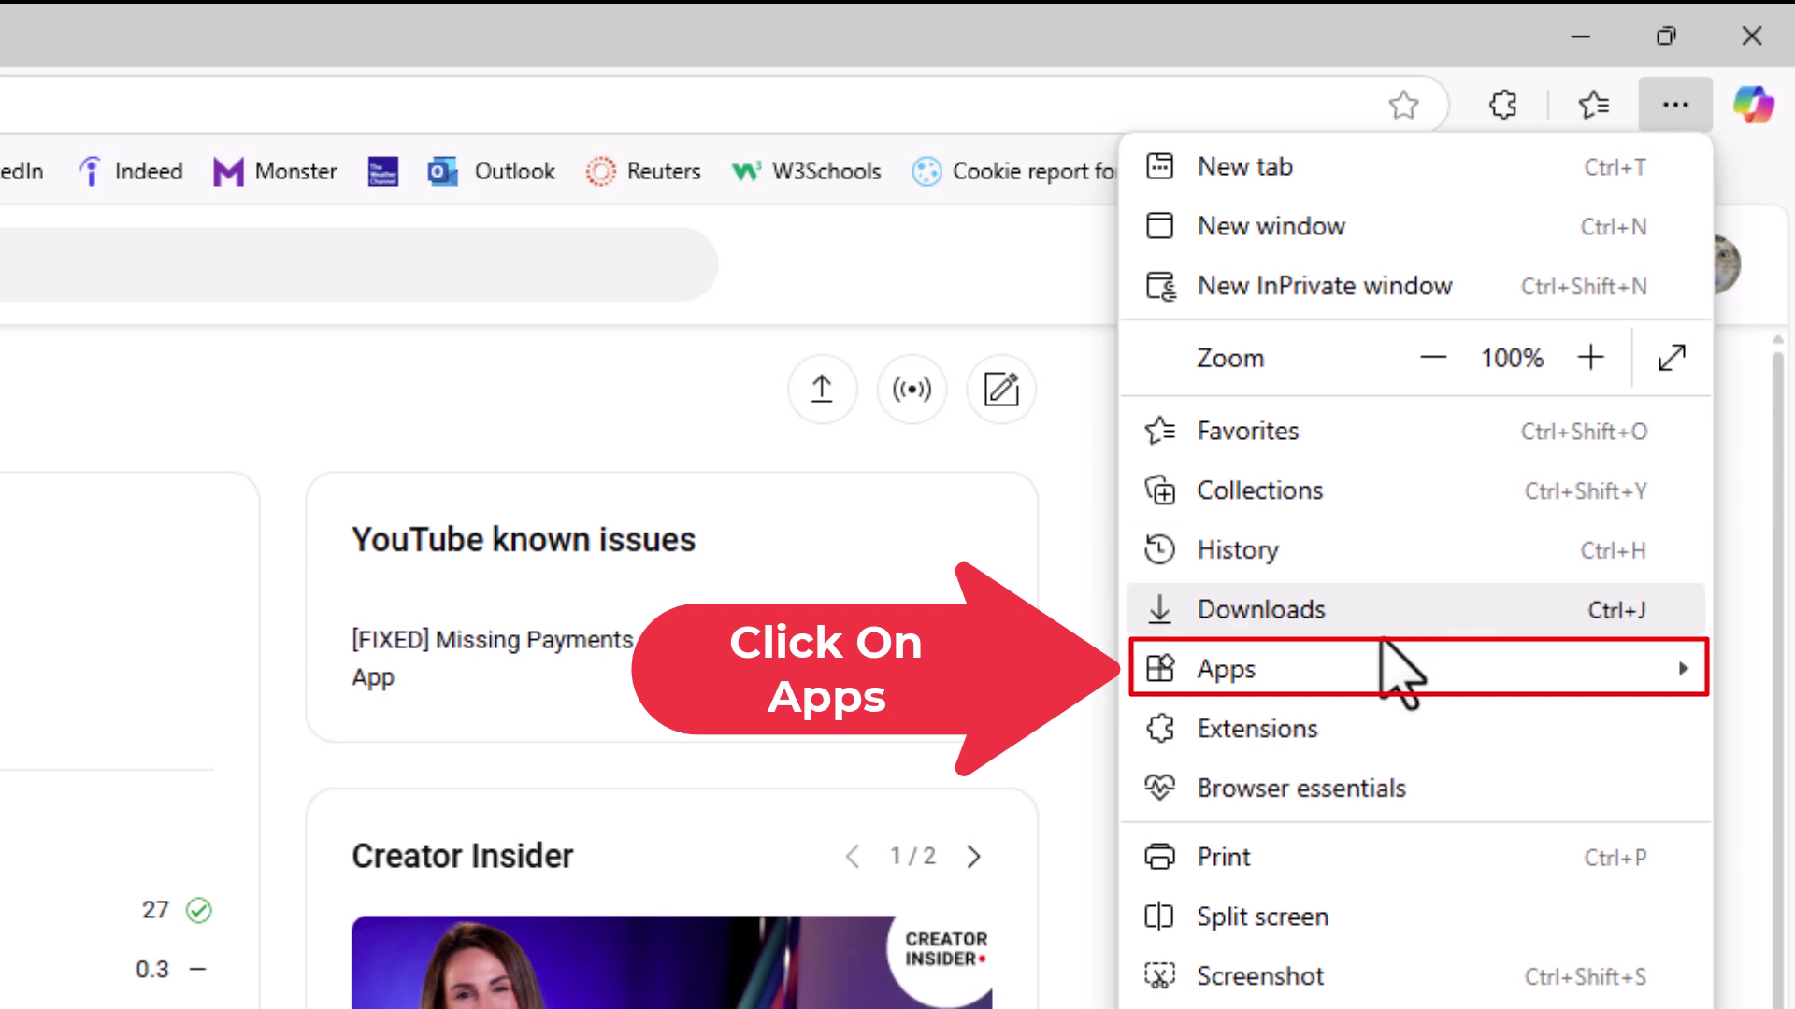
pyautogui.click(1355, 669)
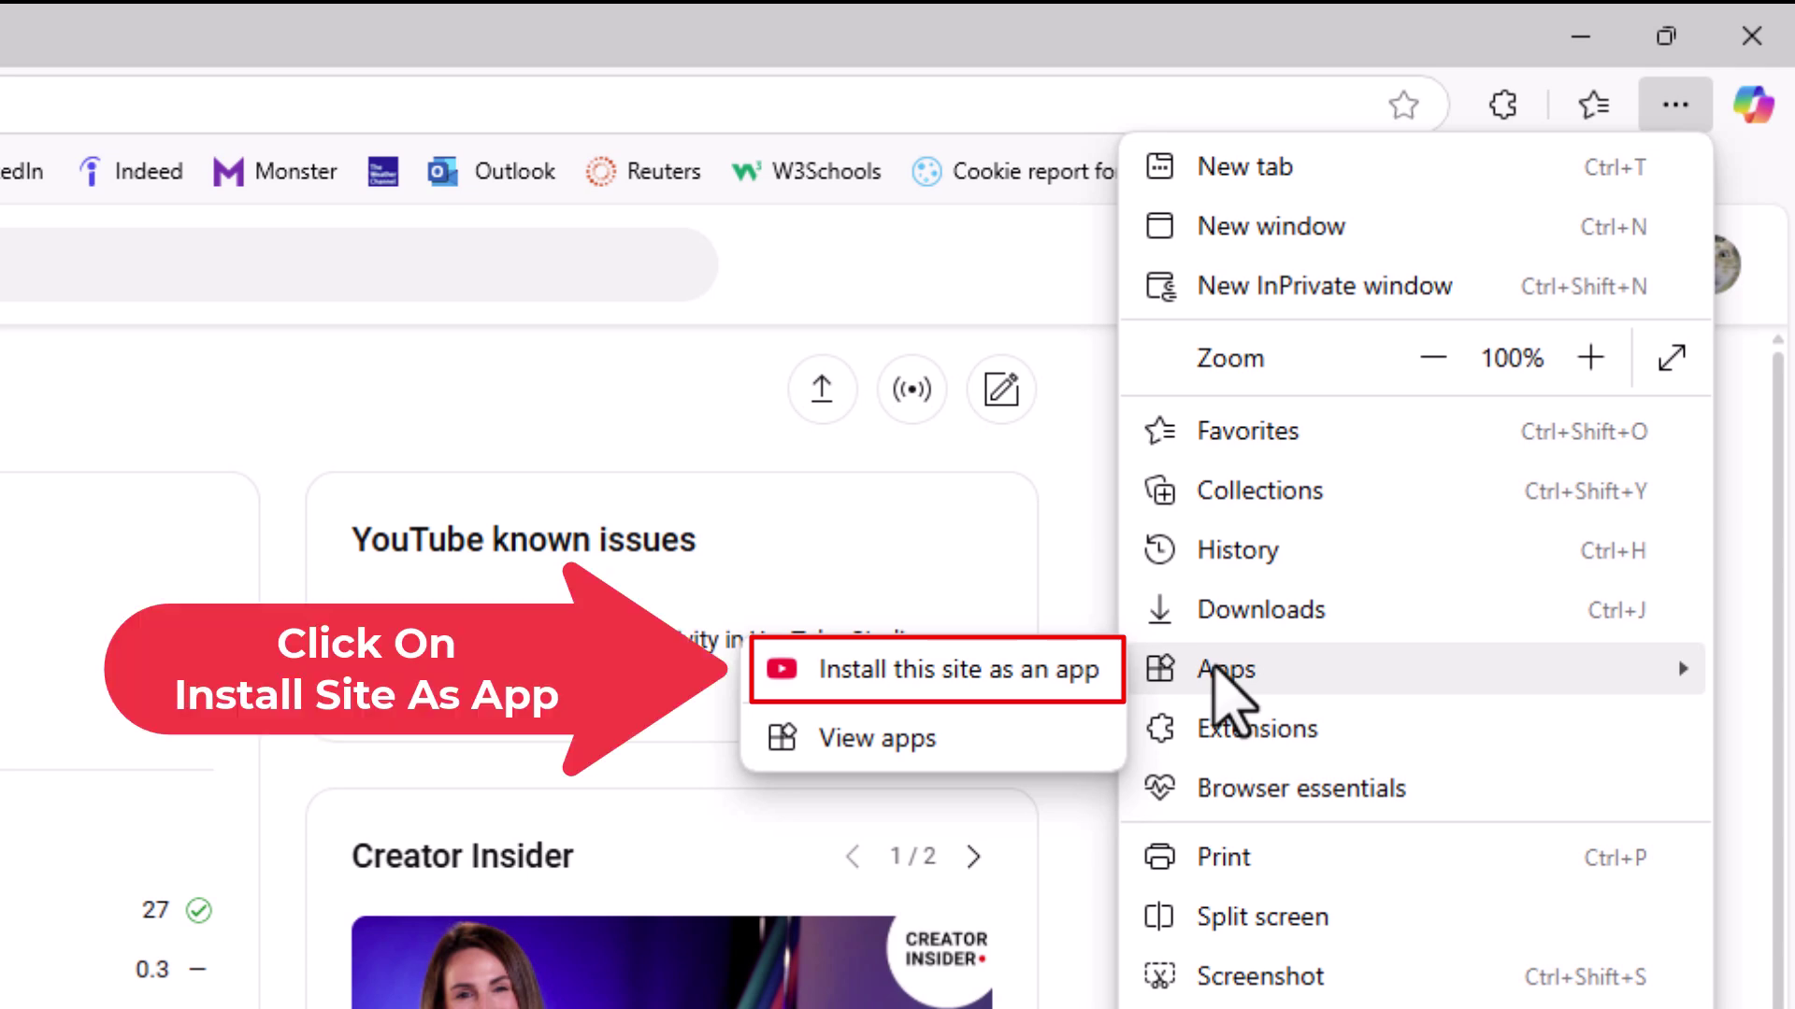
pyautogui.click(921, 671)
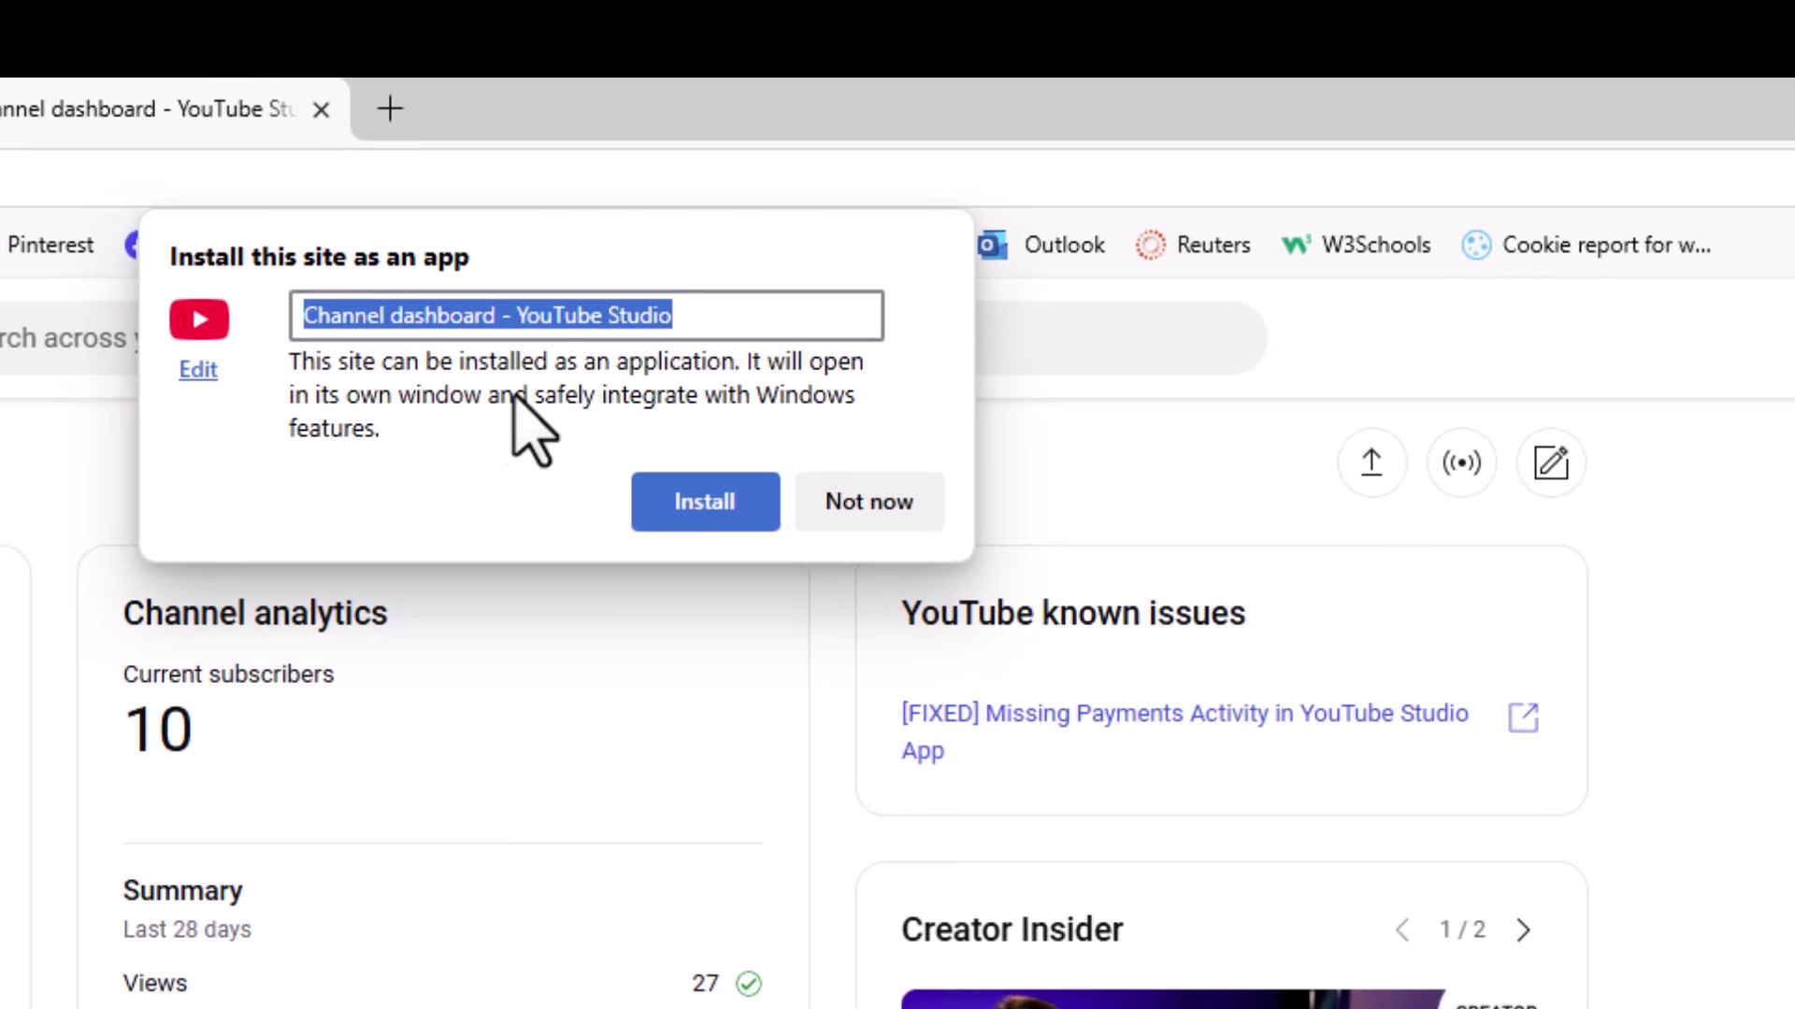
pyautogui.click(587, 325)
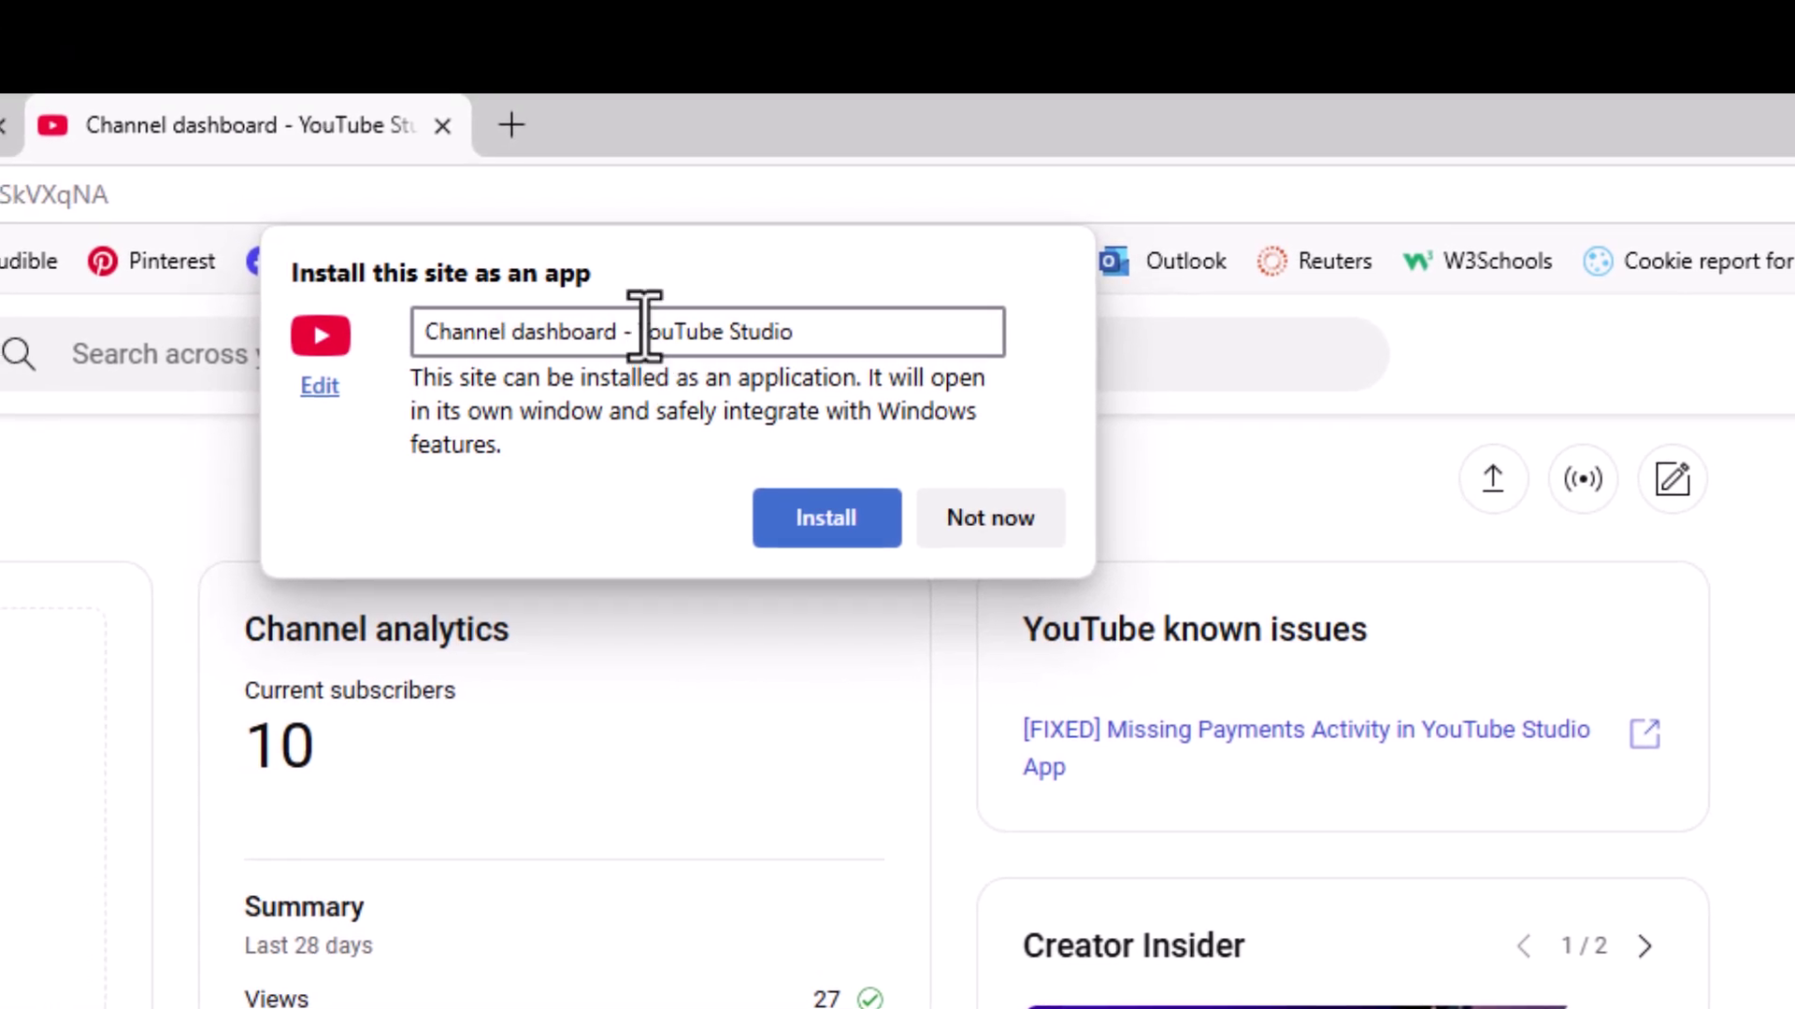
pyautogui.press('BackSpace')
pyautogui.press('BackSpace')
pyautogui.press('BackSpace')
pyautogui.press('BackSpace')
pyautogui.press('BackSpace')
pyautogui.press('BackSpace')
pyautogui.press('BackSpace')
pyautogui.press('BackSpace')
pyautogui.press('BackSpace')
pyautogui.press('BackSpace')
pyautogui.press('BackSpace')
pyautogui.press('BackSpace')
pyautogui.press('BackSpace')
pyautogui.press('BackSpace')
pyautogui.press('BackSpace')
pyautogui.press('BackSpace')
pyautogui.press('BackSpace')
pyautogui.press('BackSpace')
pyautogui.press('BackSpace')
pyautogui.press('BackSpace')
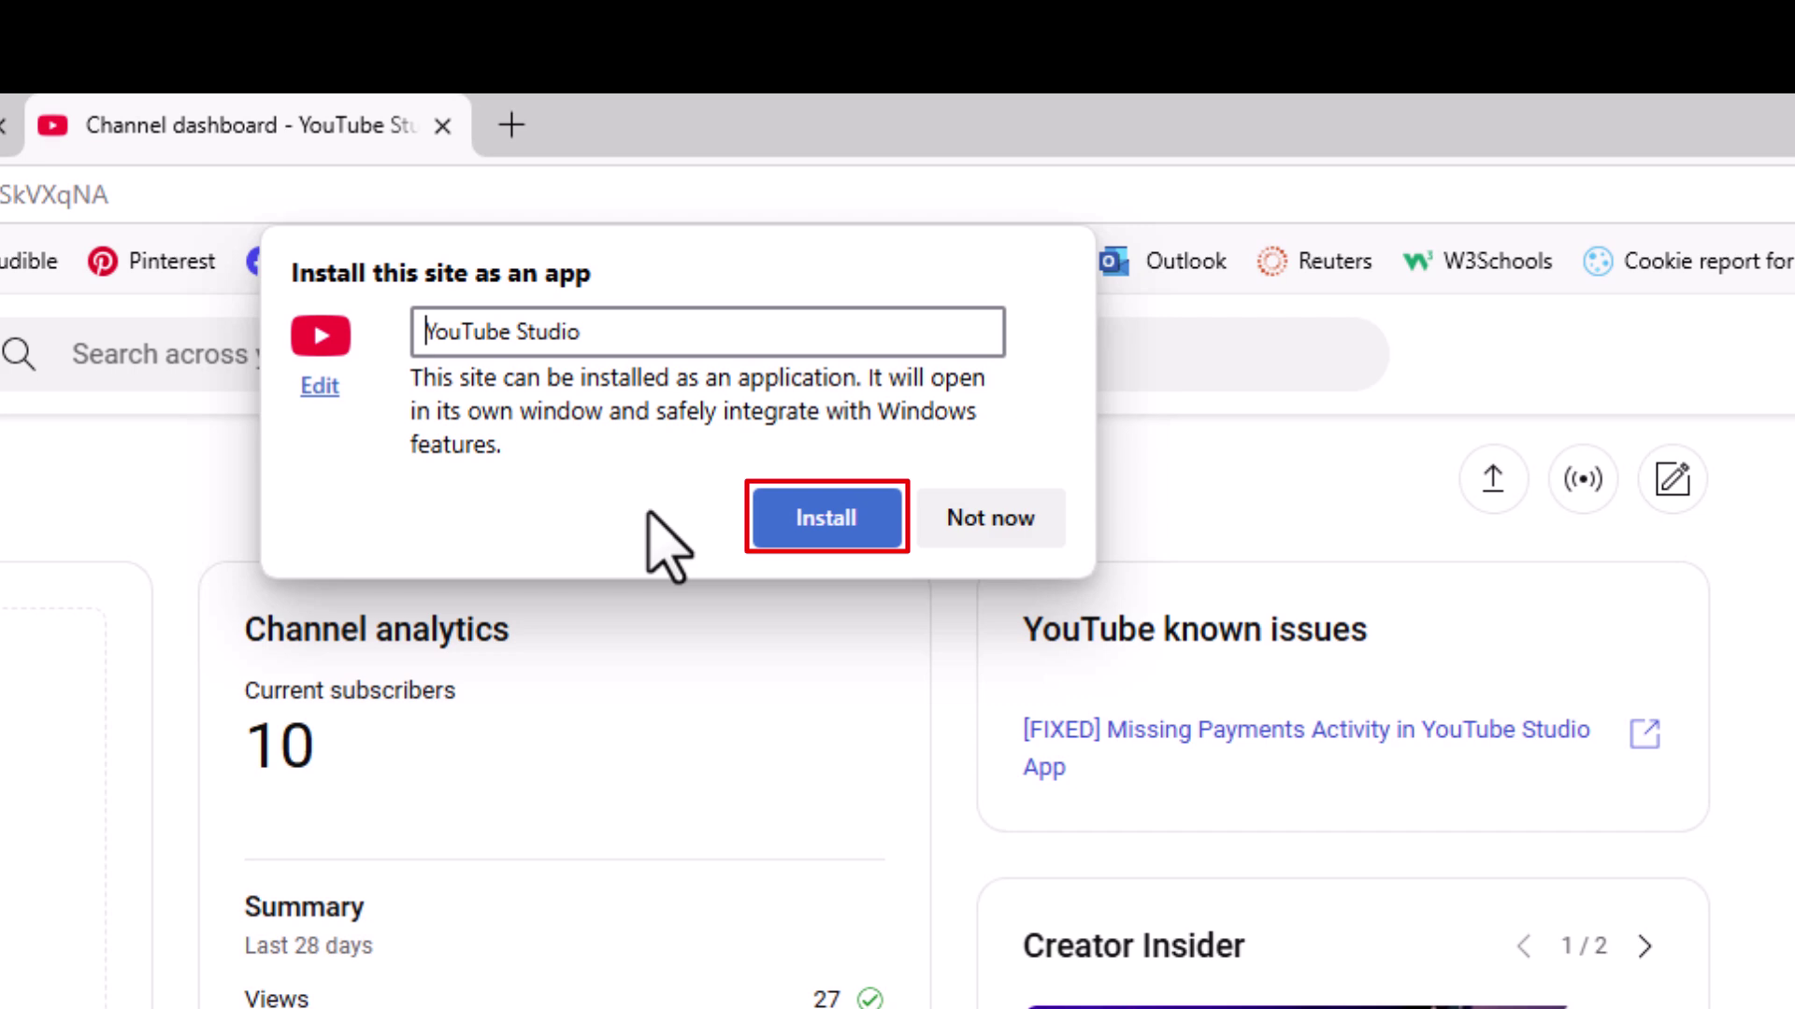
pyautogui.click(812, 526)
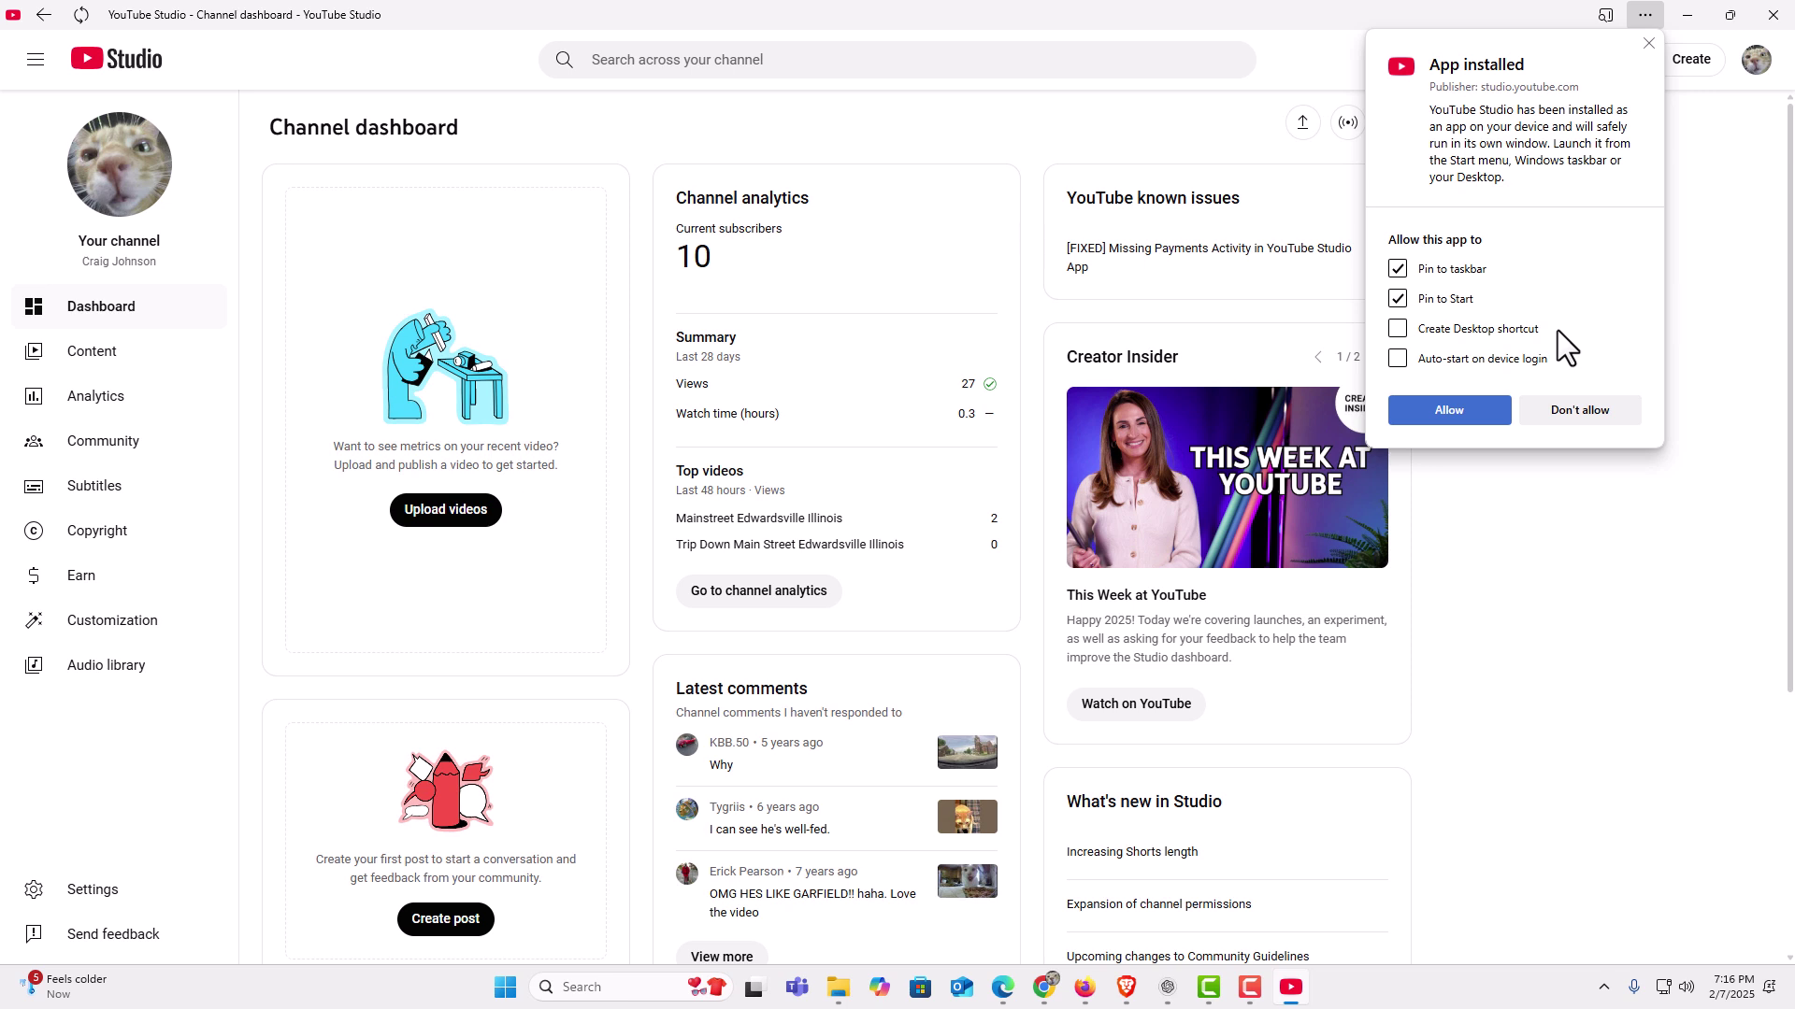
# - Allow only a desktop shortcut for the app, without pinning to Start, then close its window
pyautogui.click(1397, 298)
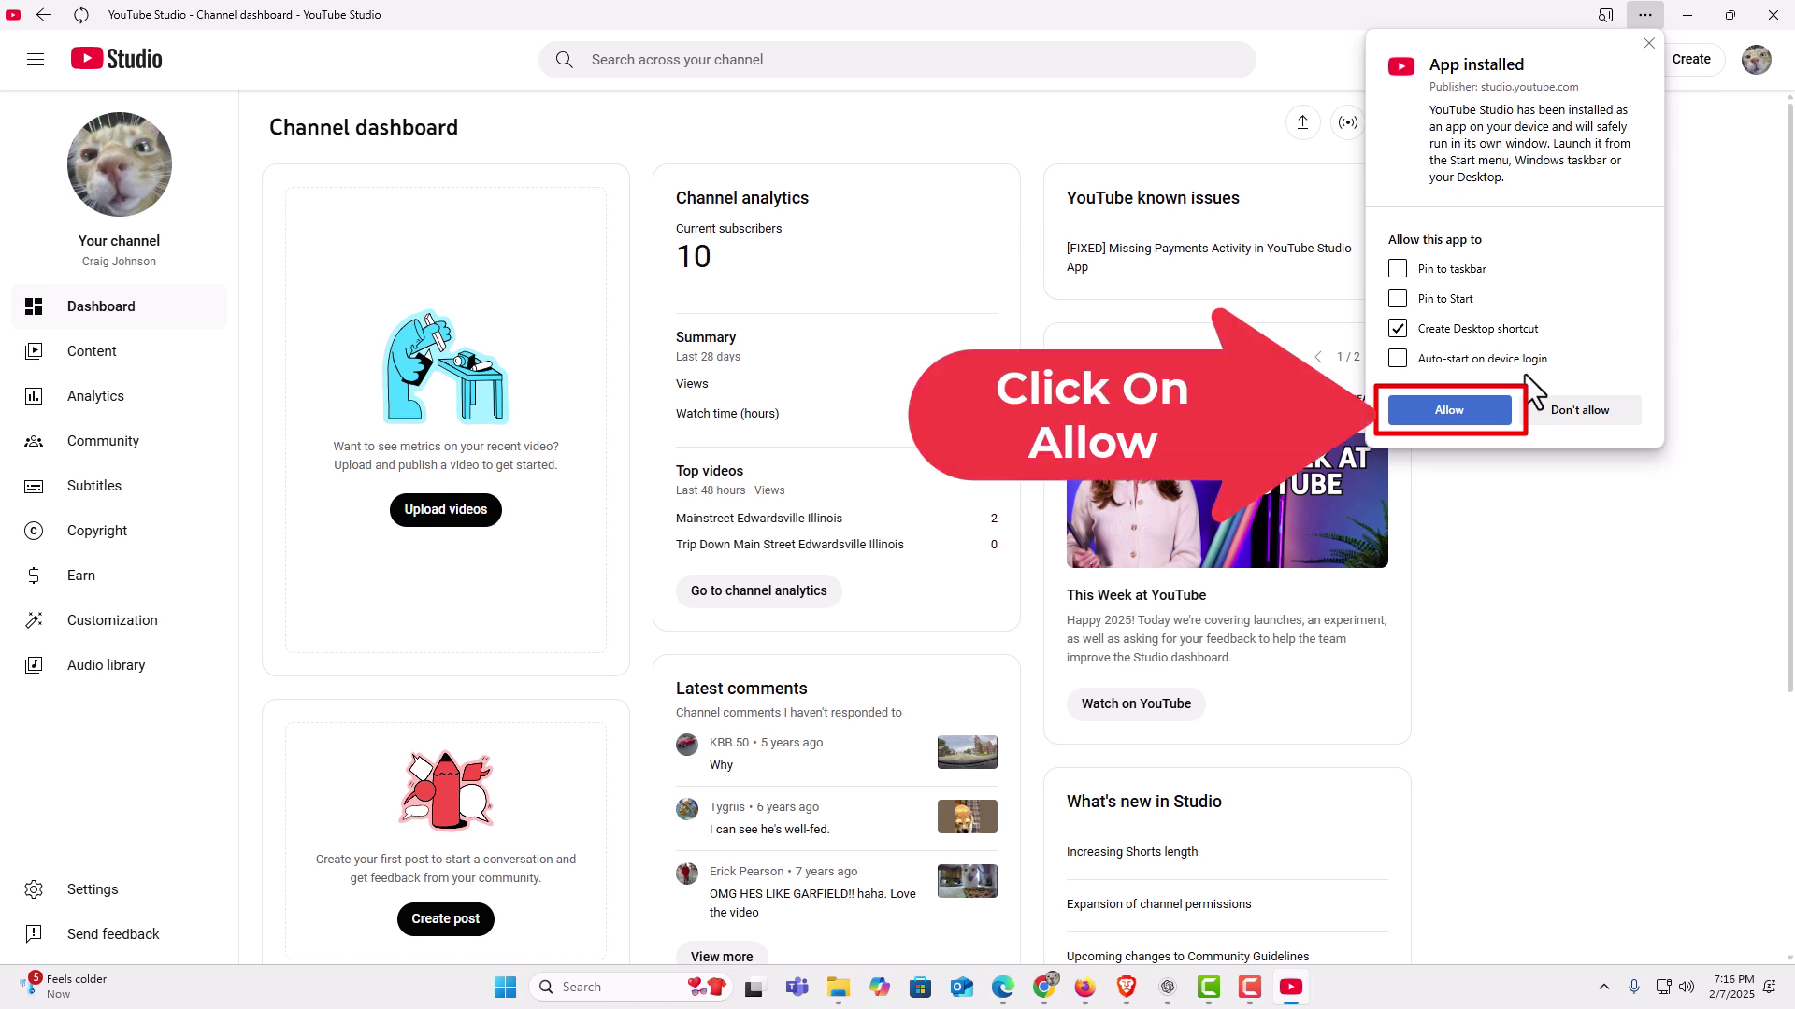
pyautogui.click(1477, 411)
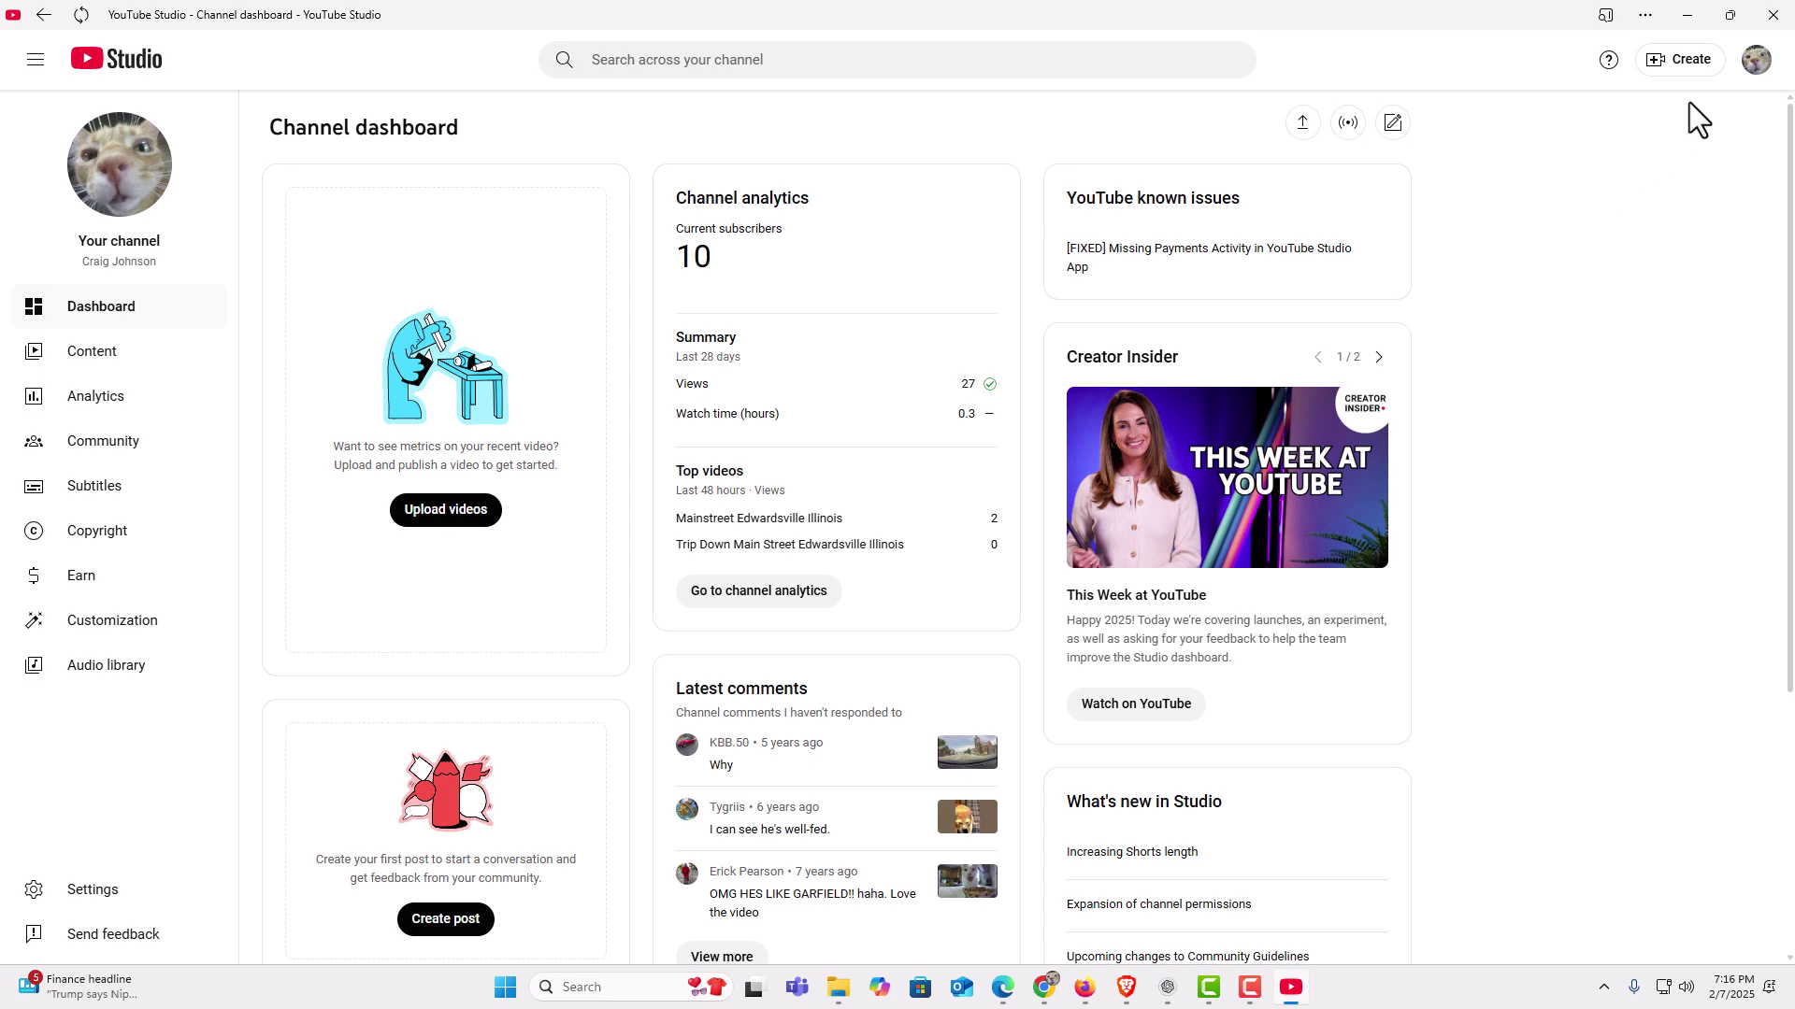
pyautogui.click(1772, 15)
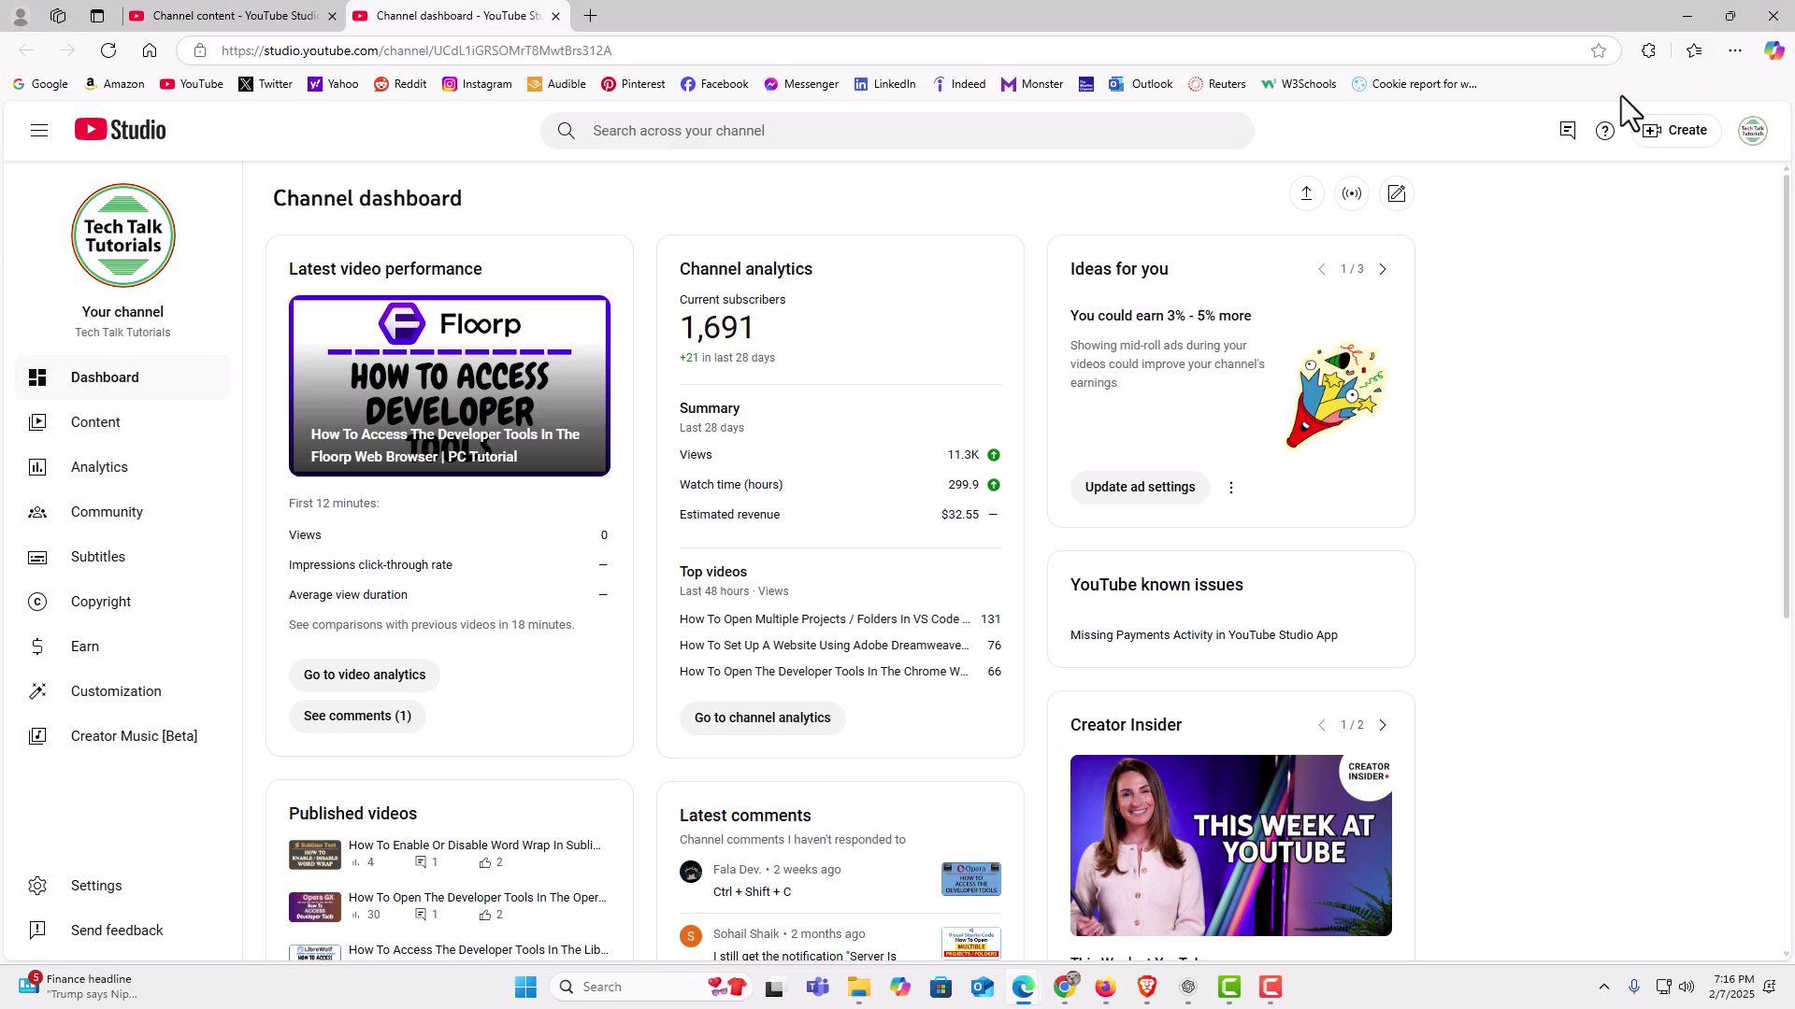
# - Minimize both windows, reposition the YouTube Studio desktop shortcut, and launch the app from it
pyautogui.click(1690, 15)
pyautogui.click(1690, 13)
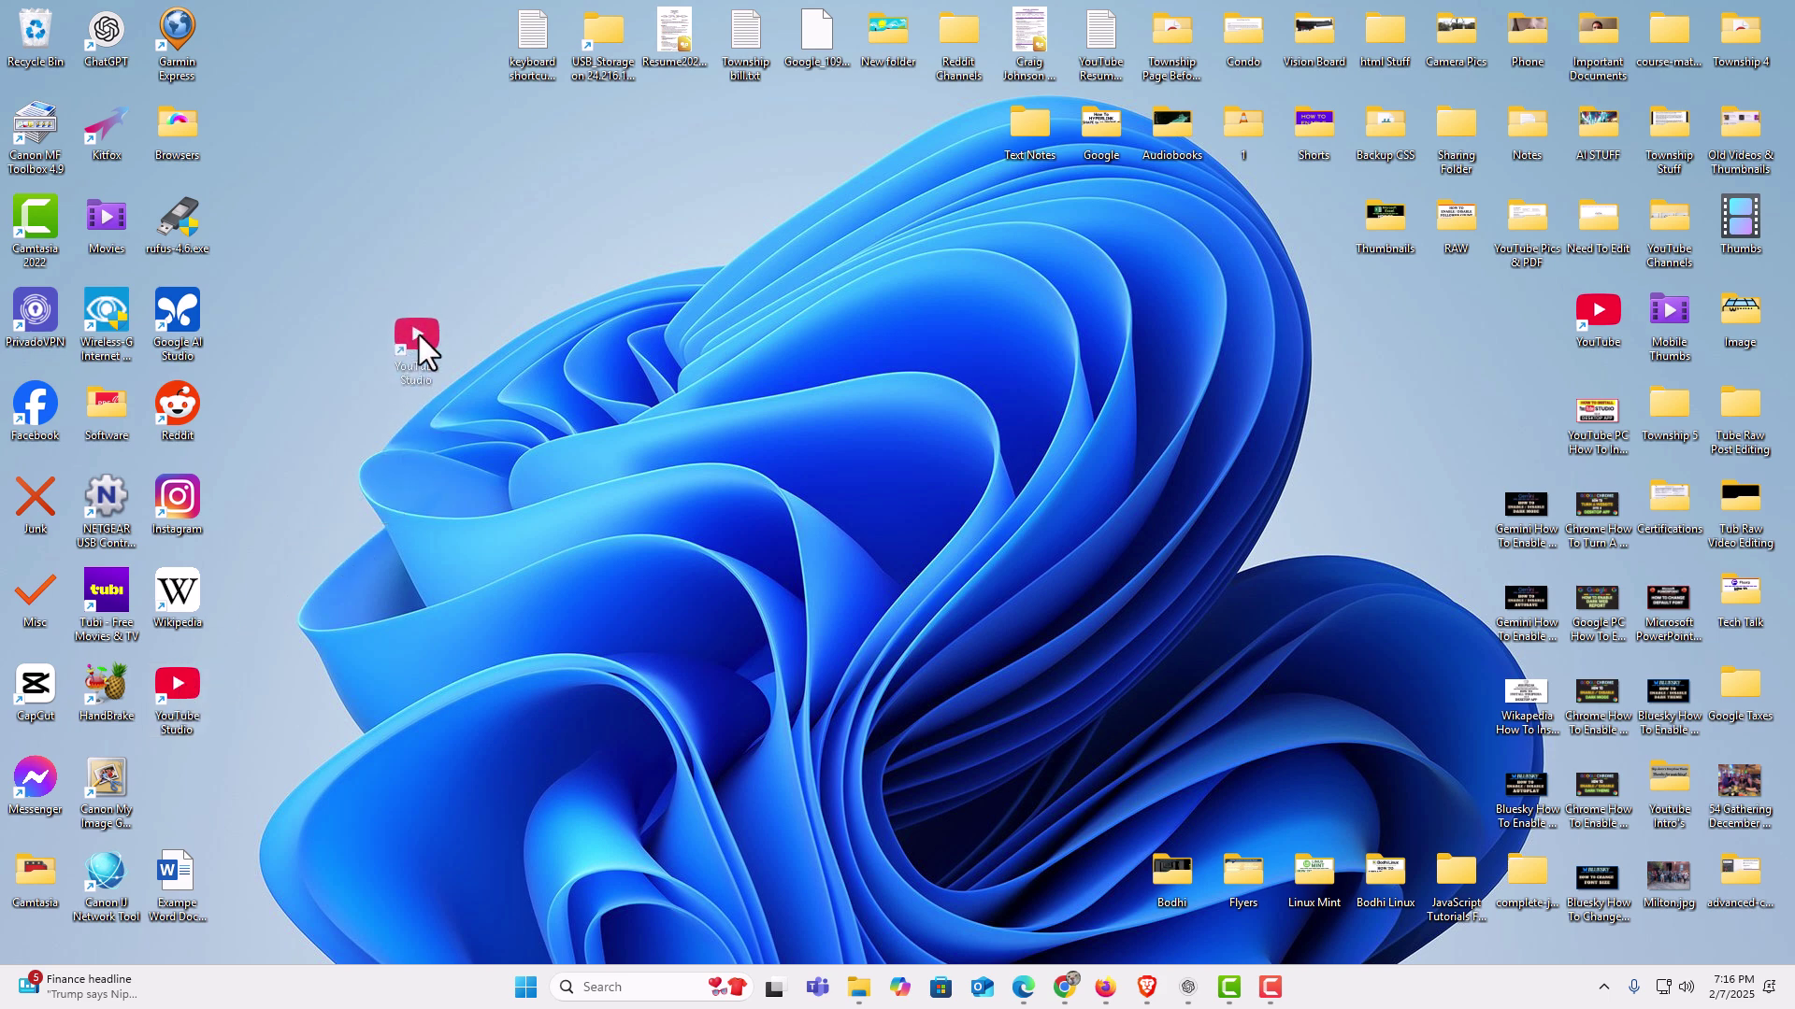
pyautogui.moveTo(407, 313); pyautogui.dragTo(409, 316)
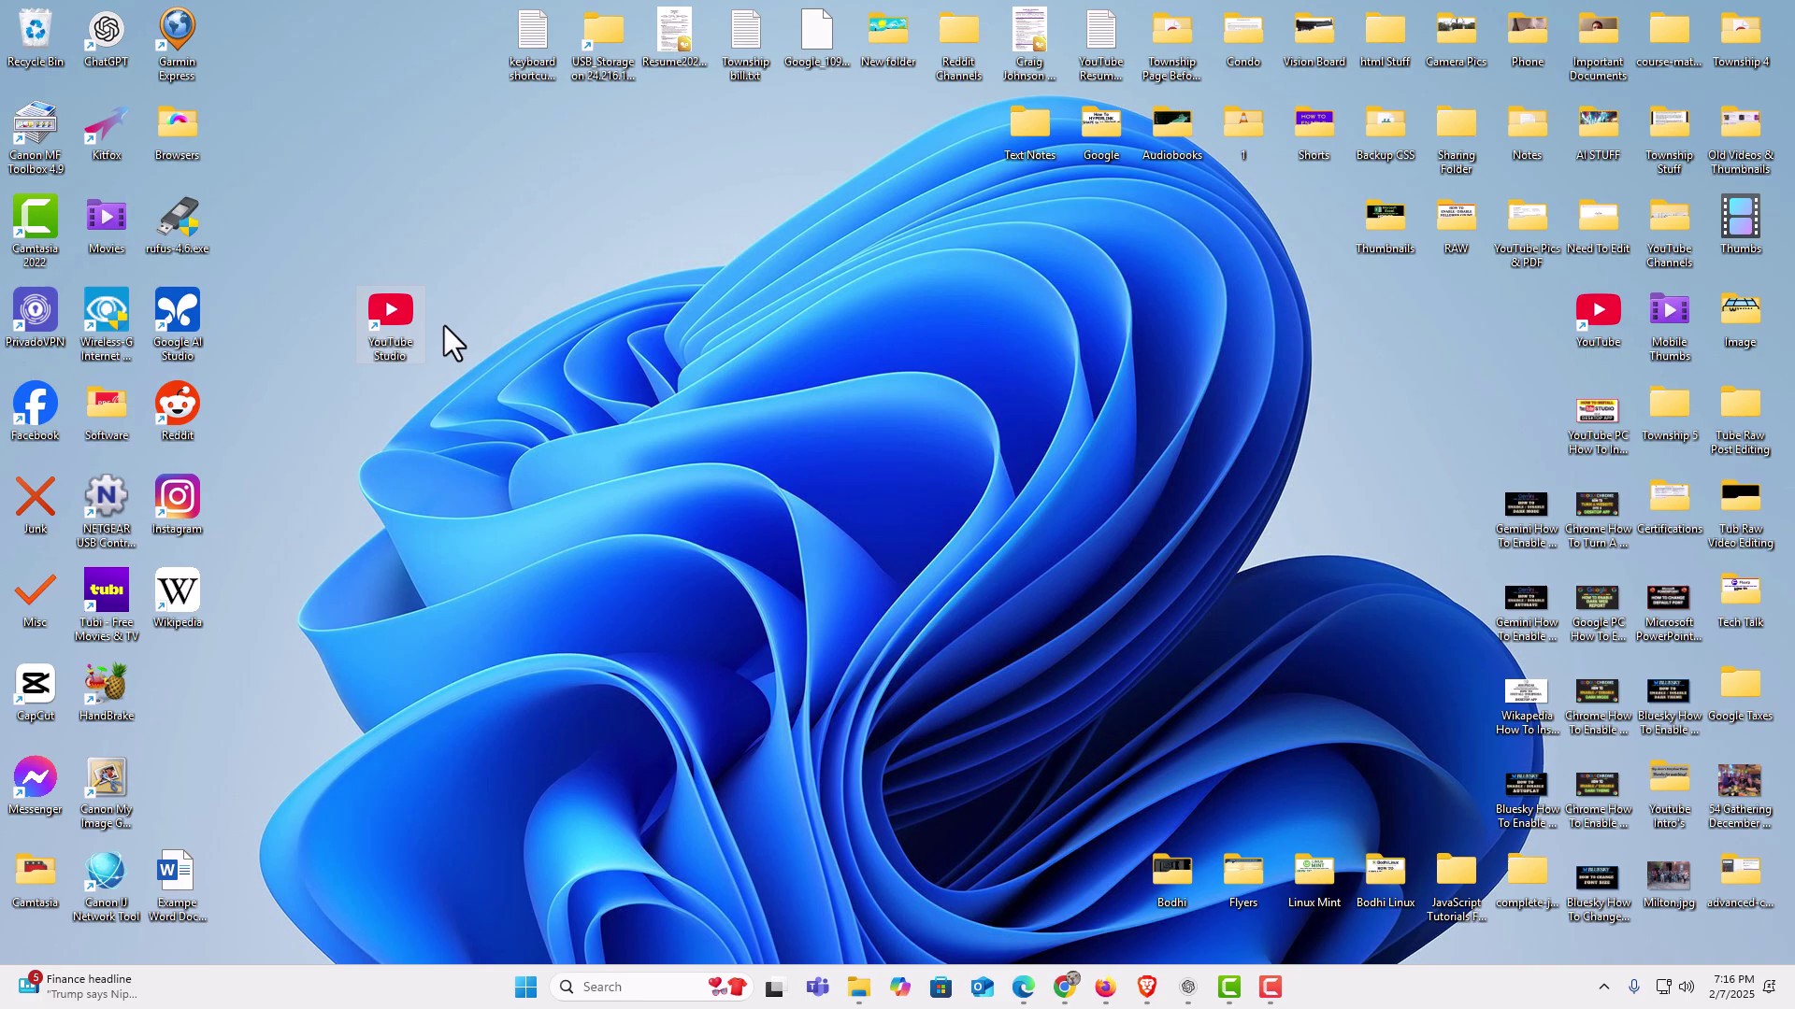
pyautogui.doubleClick(395, 323)
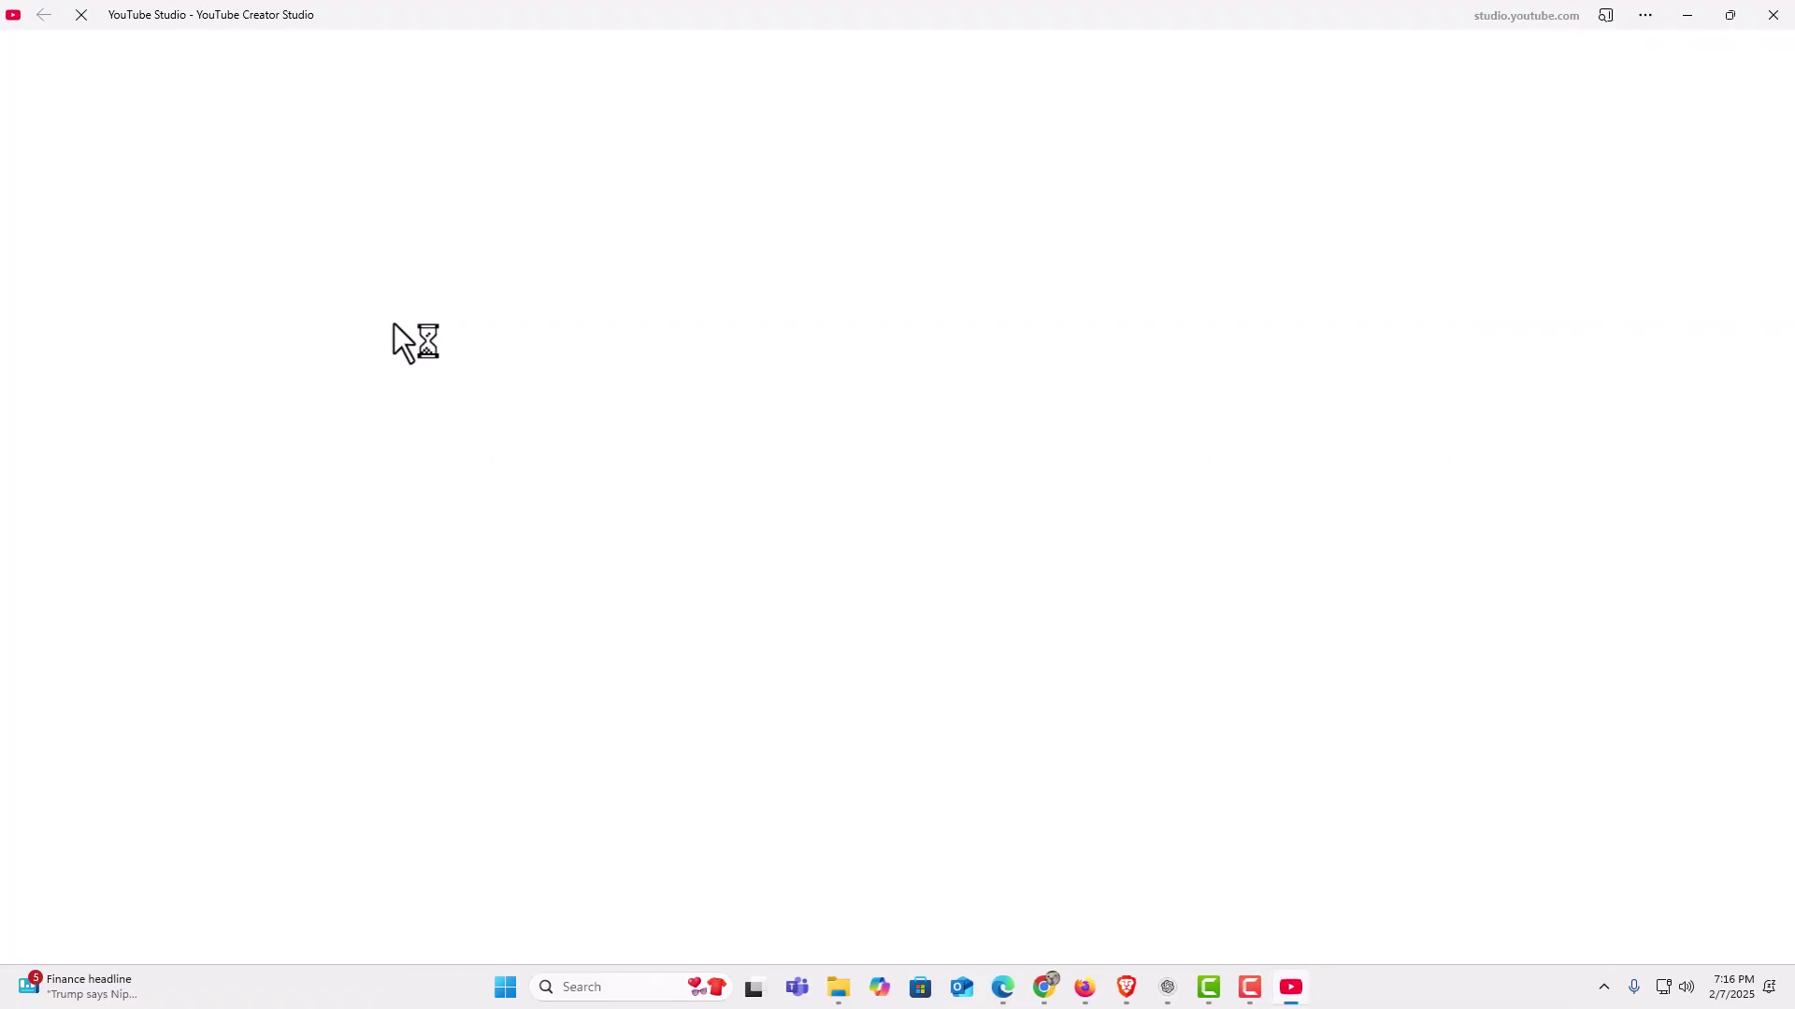